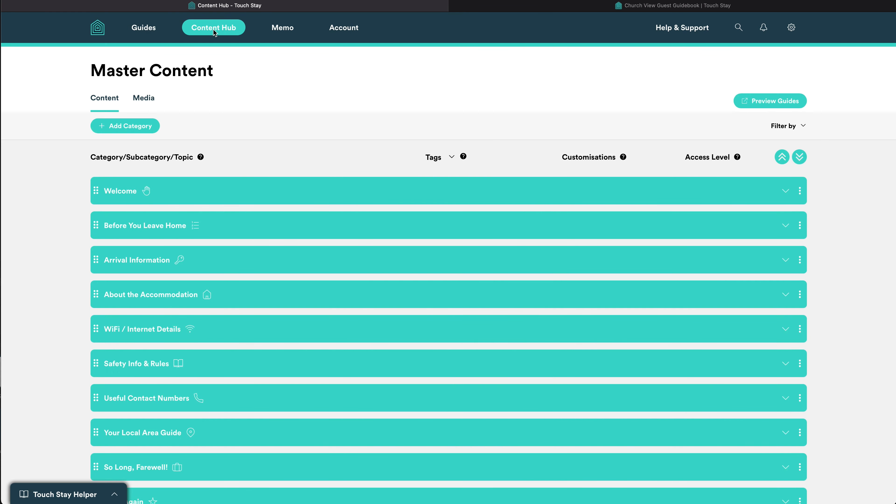
# Expand Master Content's Welcome category and subcategory to reveal the Welcome and phone-guide topics.
pyautogui.click(208, 192)
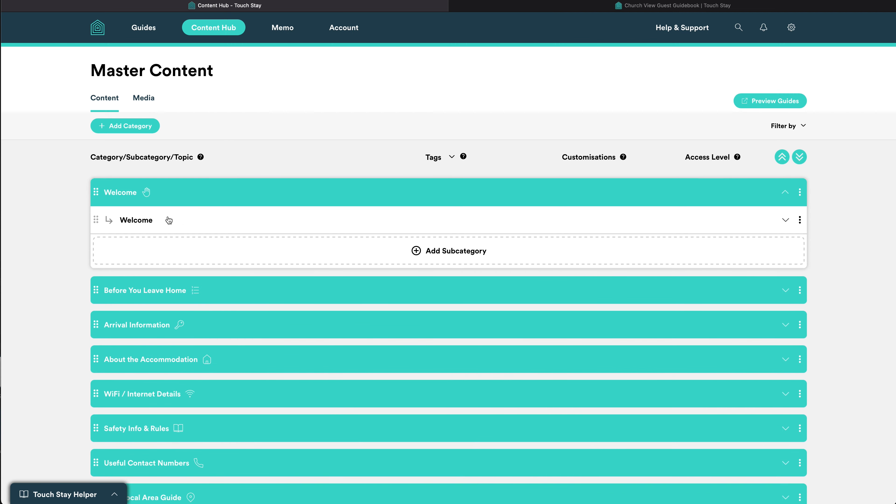
pyautogui.click(197, 219)
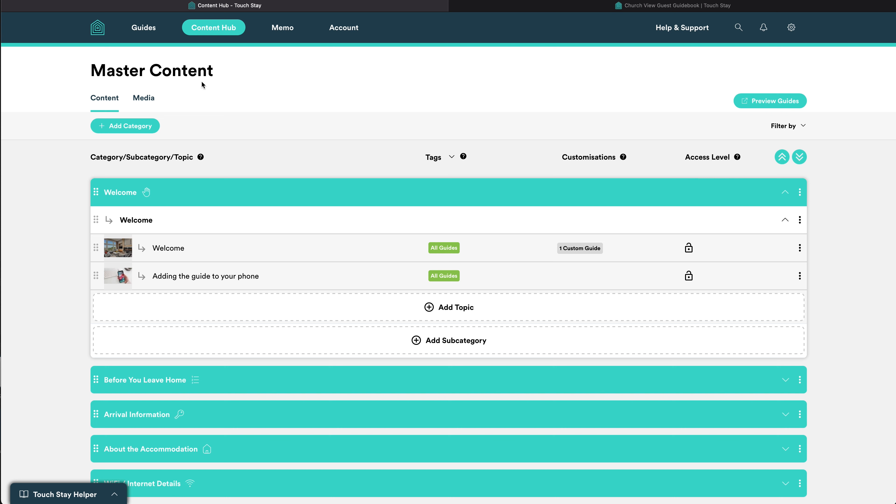
pyautogui.scroll(-1, 209, 80)
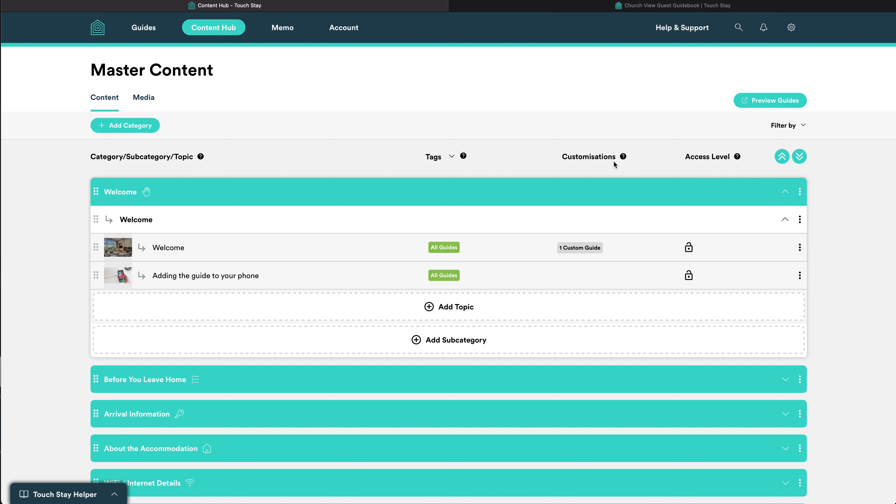
pyautogui.scroll(-1, 601, 161)
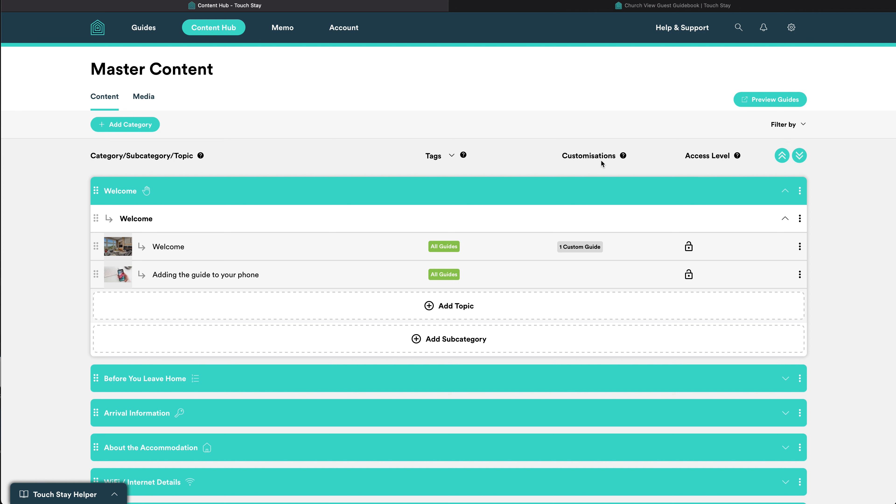
# Show Church View's Guide Content with Welcome expanded, listing its Customised Welcome topic and phone topic.
pyautogui.click(148, 30)
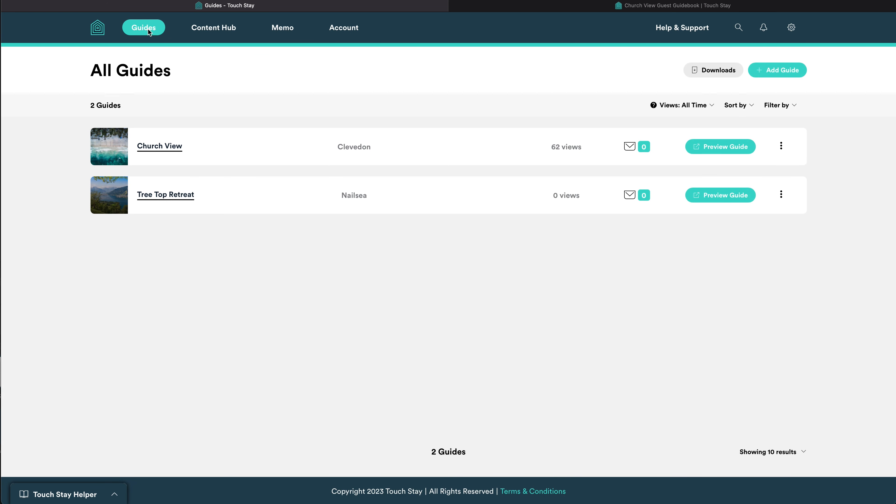
pyautogui.click(158, 147)
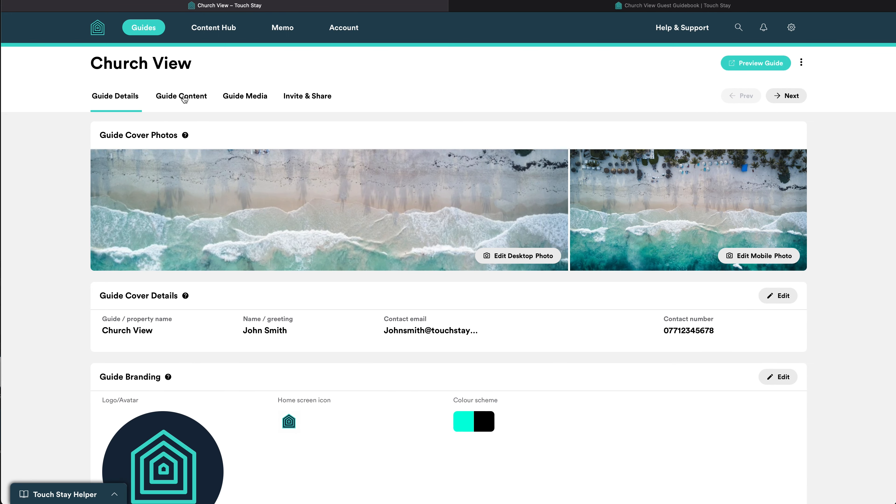
pyautogui.click(183, 99)
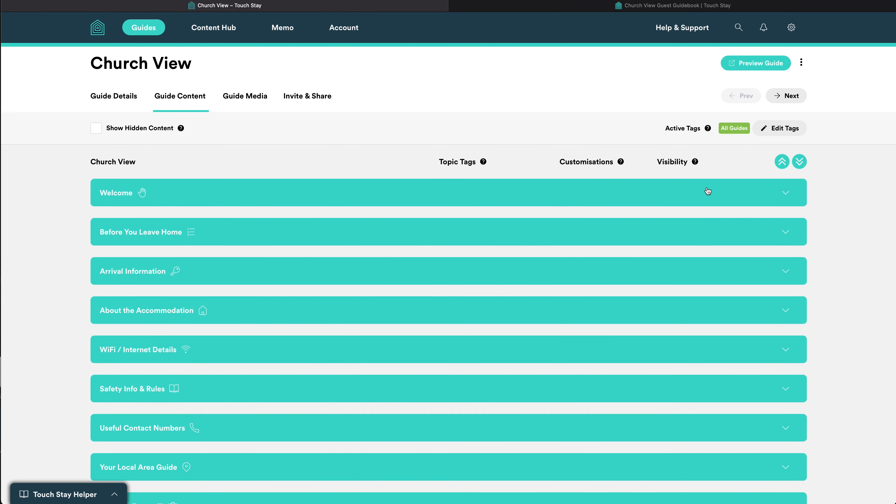
pyautogui.click(786, 192)
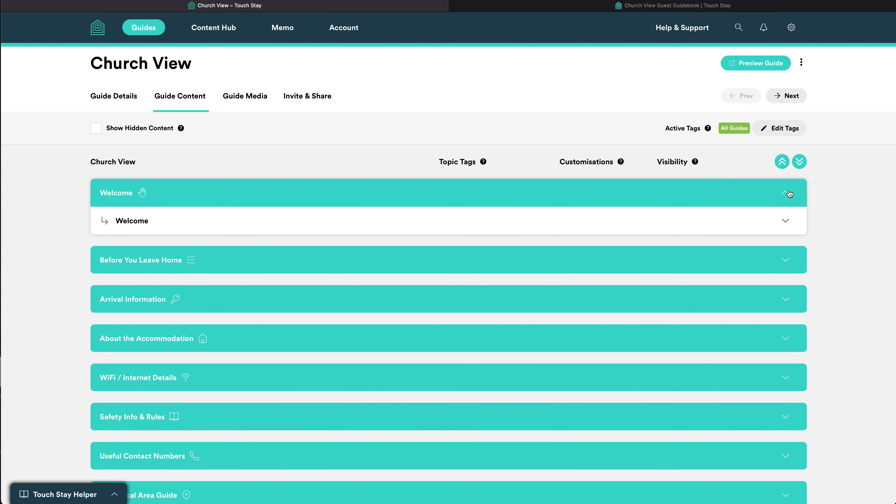
pyautogui.click(785, 222)
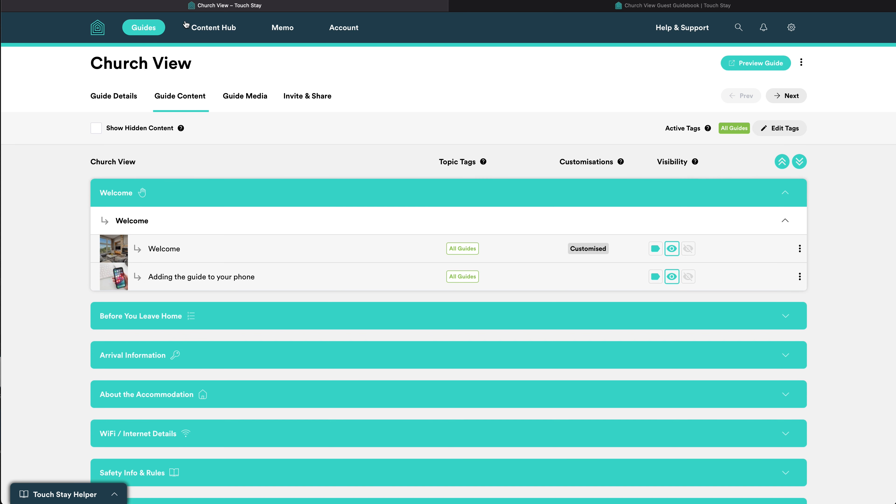
# Start a new guide named The Den, entering its street, town and postcode in the United Kingdom.
pyautogui.click(150, 28)
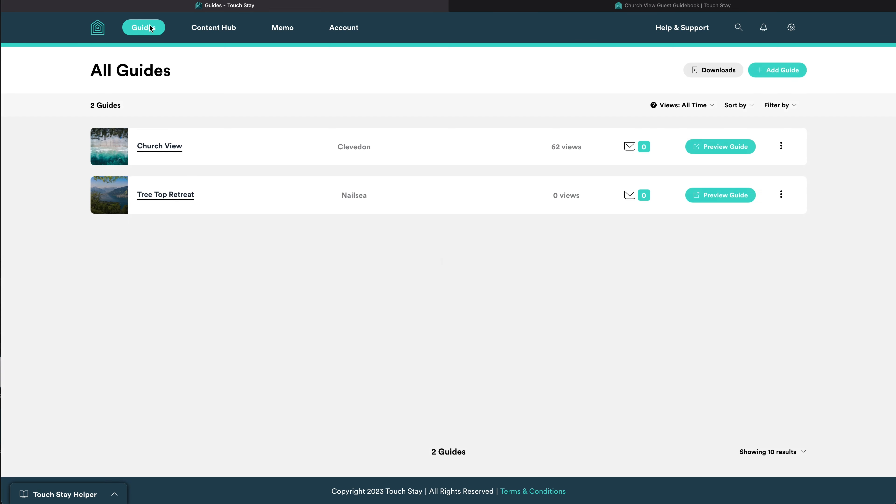
pyautogui.click(775, 70)
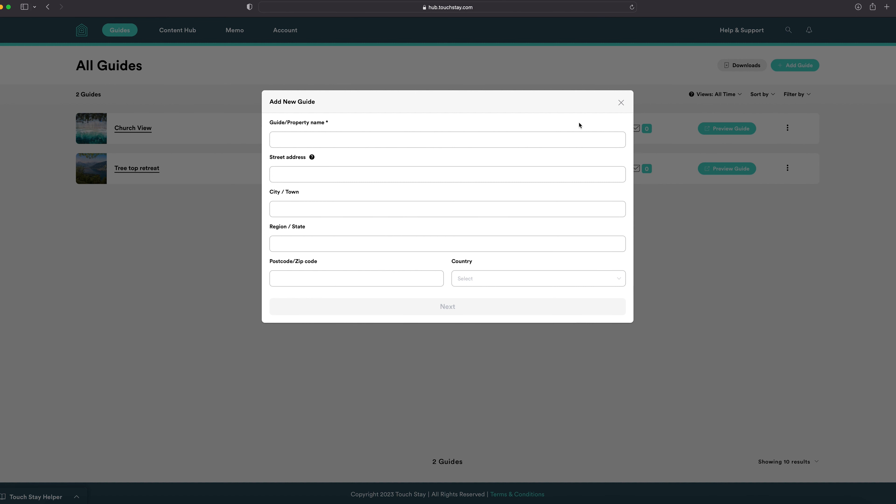
pyautogui.click(421, 135)
pyautogui.press('Tab')
pyautogui.press('Tab')
pyautogui.press('Tab')
pyautogui.press('Tab')
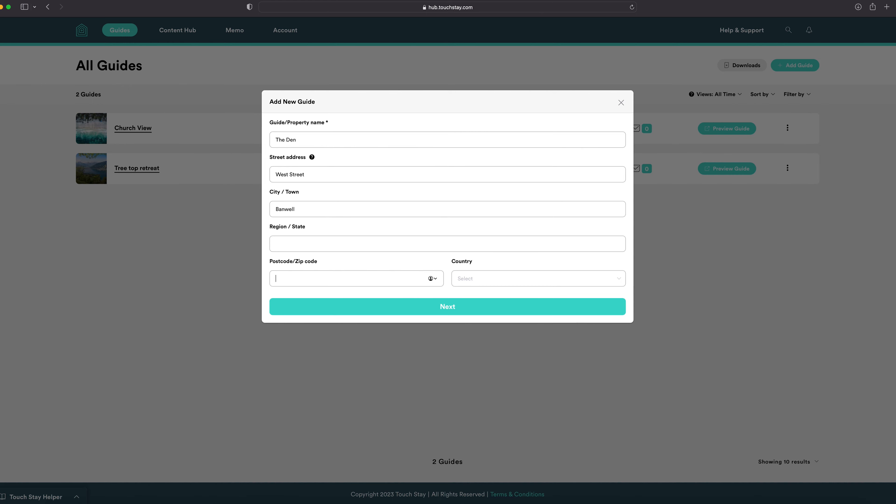
pyautogui.click(532, 279)
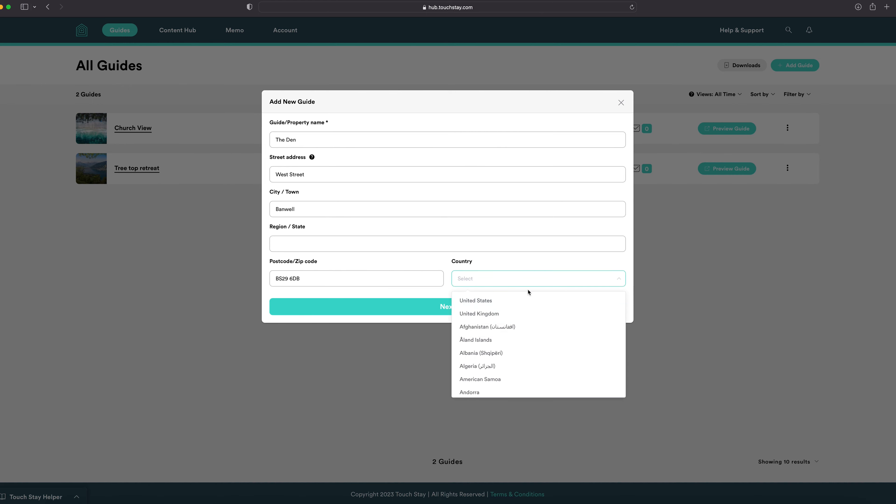
pyautogui.click(487, 311)
# Copy fonts and colours from Church View and create The Den guide.
pyautogui.click(487, 310)
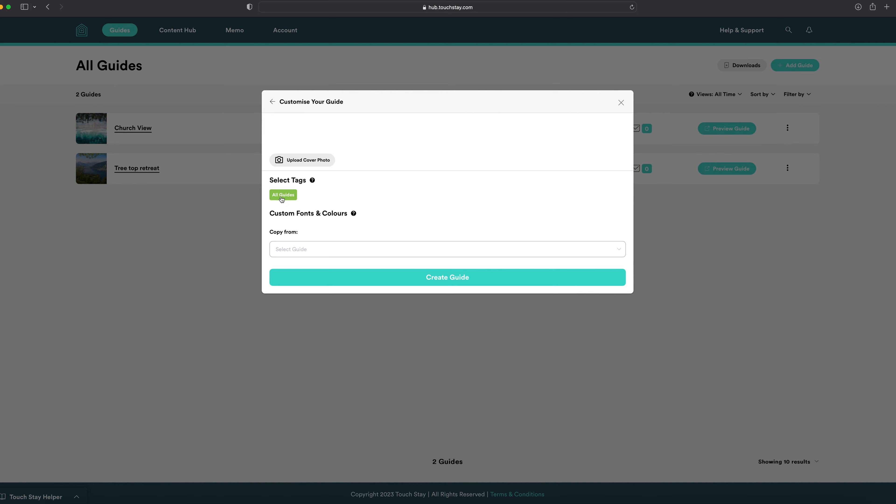
pyautogui.click(345, 251)
pyautogui.click(334, 270)
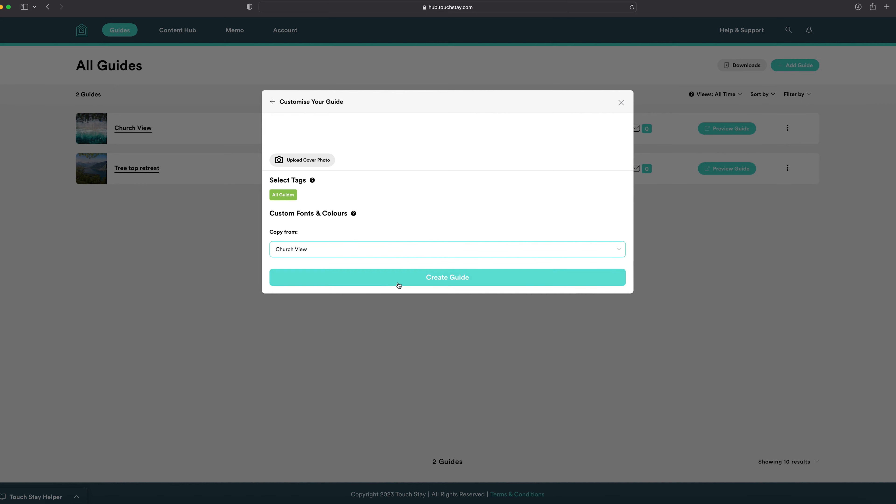
pyautogui.click(463, 280)
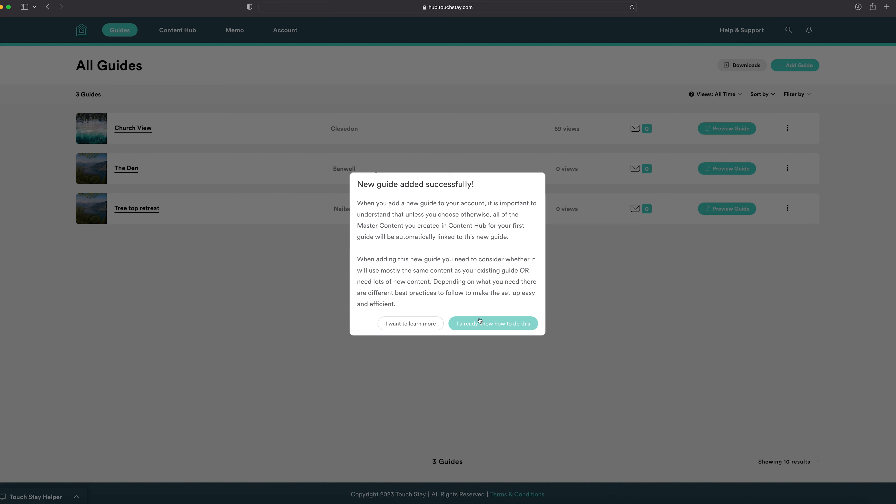
# Open The Den's guide details and edit its active tags, toggling All Guides off and back on.
pyautogui.click(480, 322)
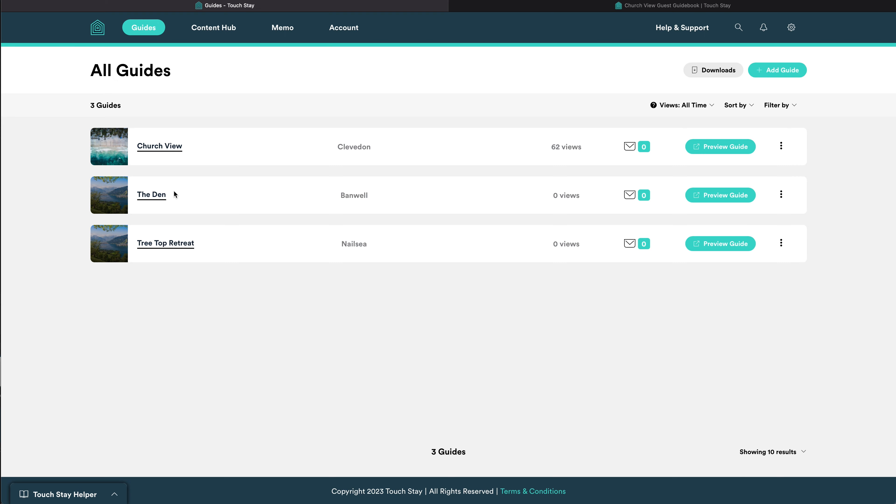
pyautogui.click(157, 194)
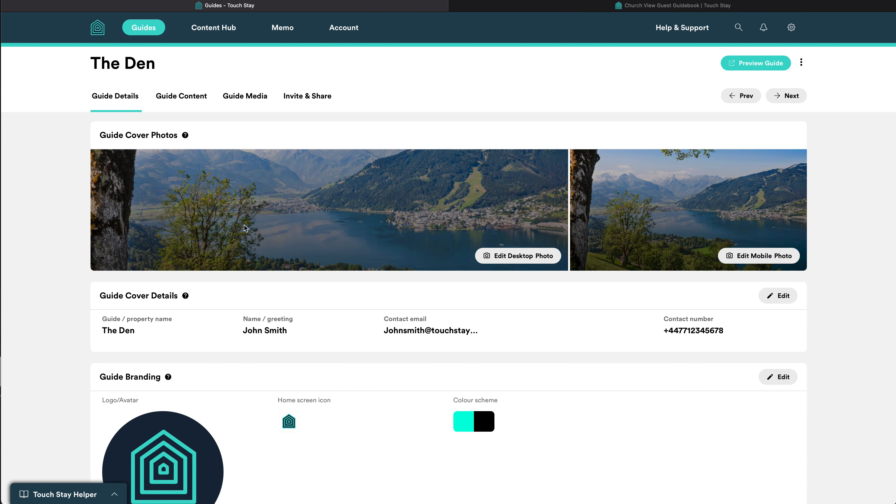
pyautogui.scroll(-10, 447, 308)
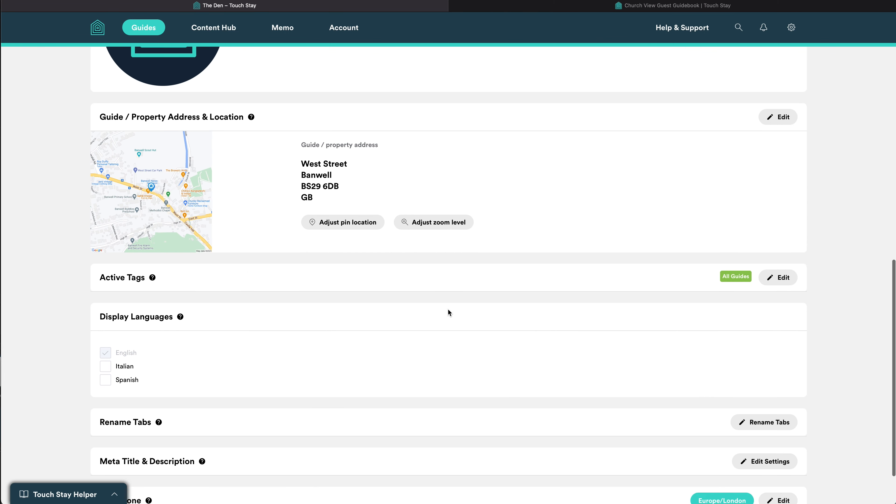
pyautogui.click(775, 281)
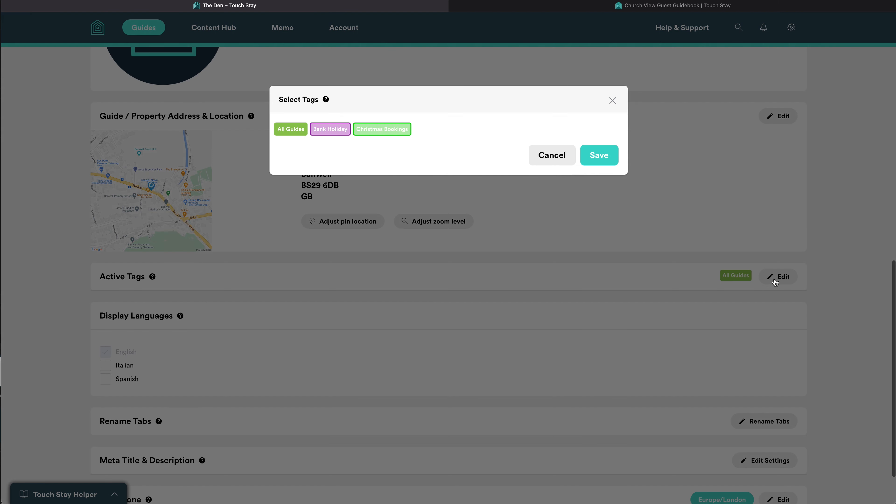
pyautogui.click(287, 129)
pyautogui.click(286, 129)
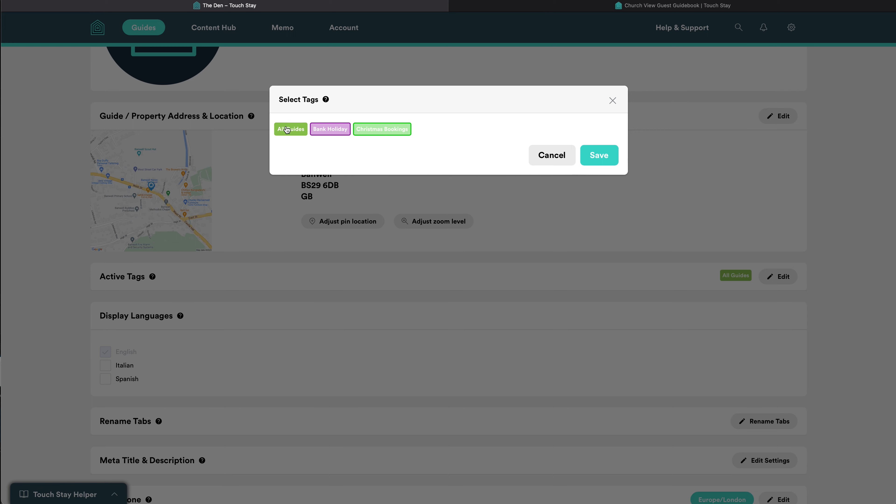
# Save The Den's tags with only All Guides active and return to the top of its details.
pyautogui.click(585, 155)
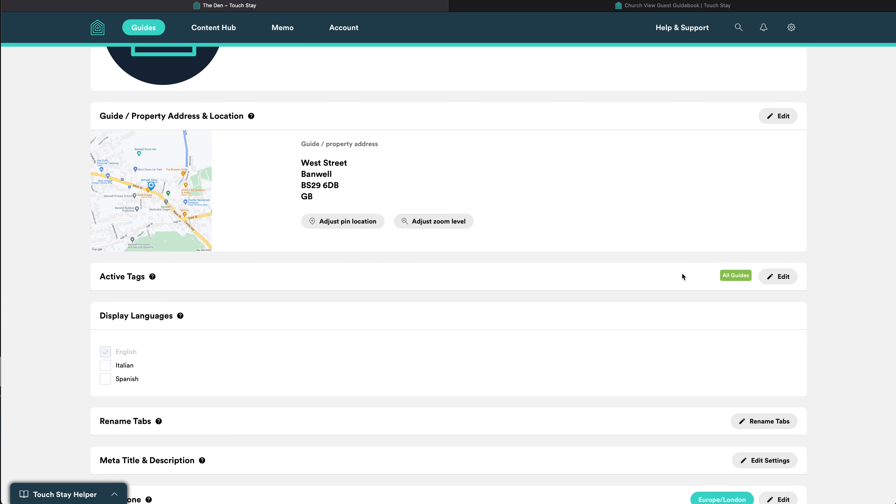
pyautogui.scroll(10, 681, 273)
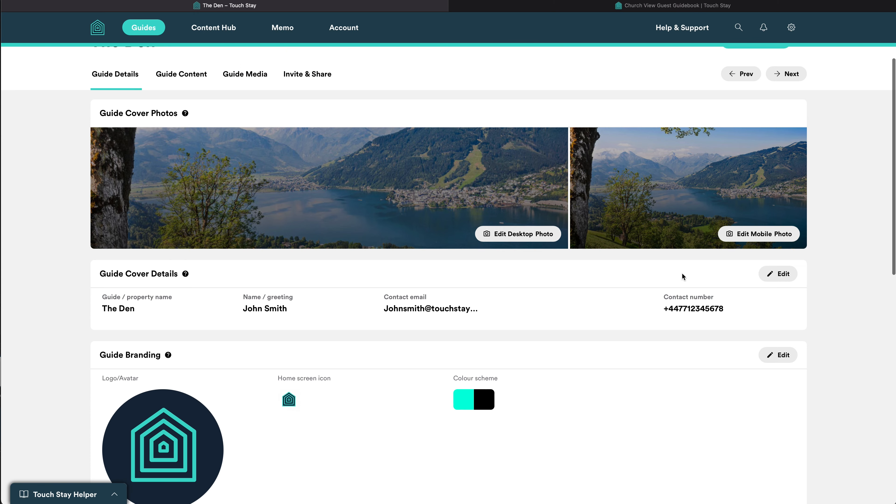
pyautogui.scroll(2, 682, 276)
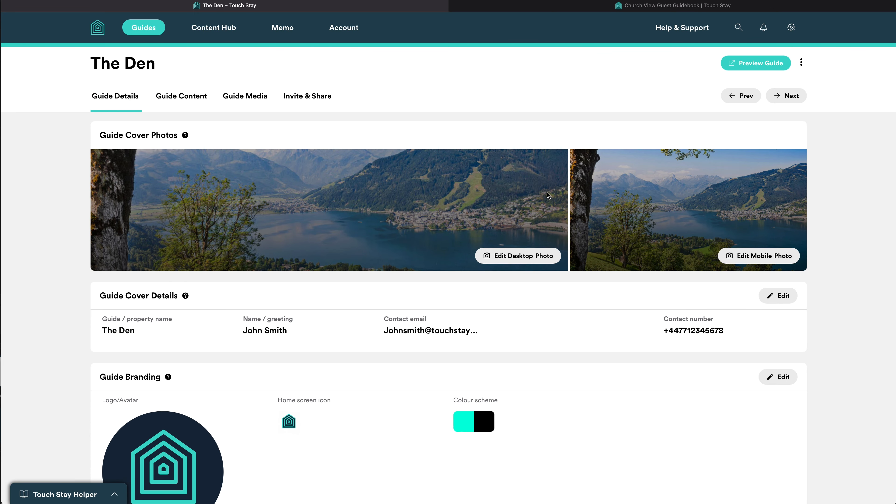
# Create an orange content tag named The Den from the Content Hub tag list.
pyautogui.click(208, 28)
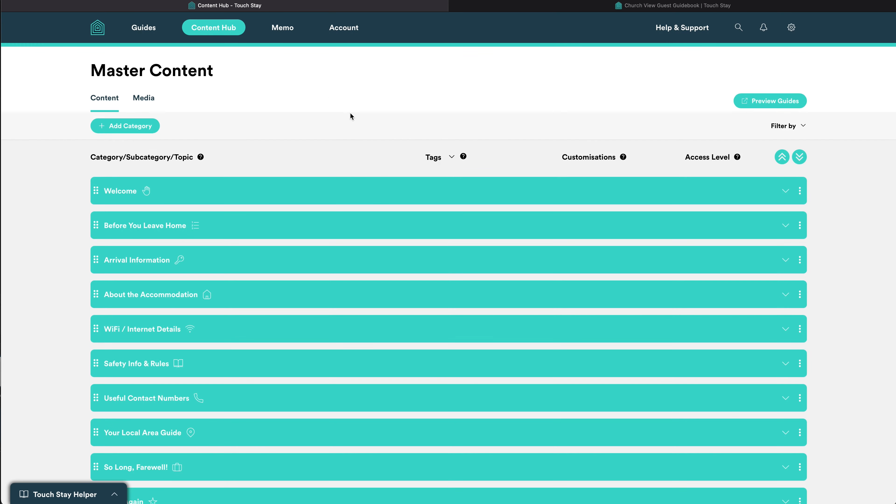
pyautogui.click(453, 157)
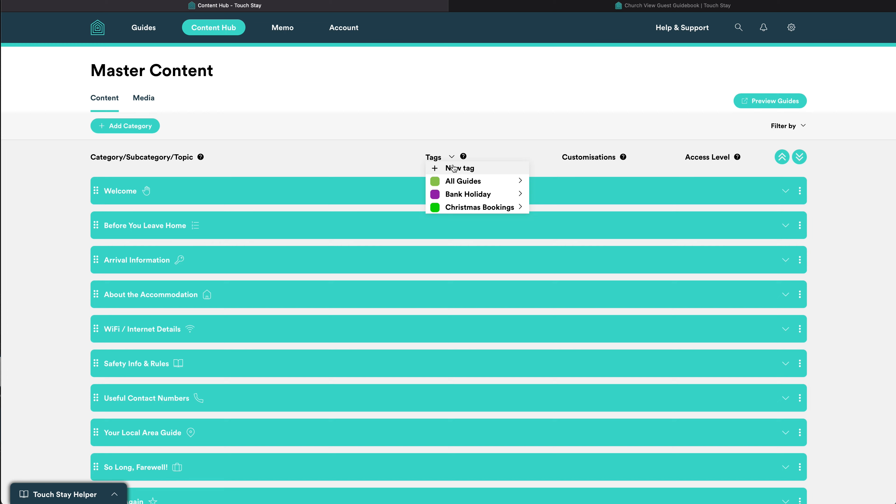
pyautogui.click(453, 169)
pyautogui.write('Th')
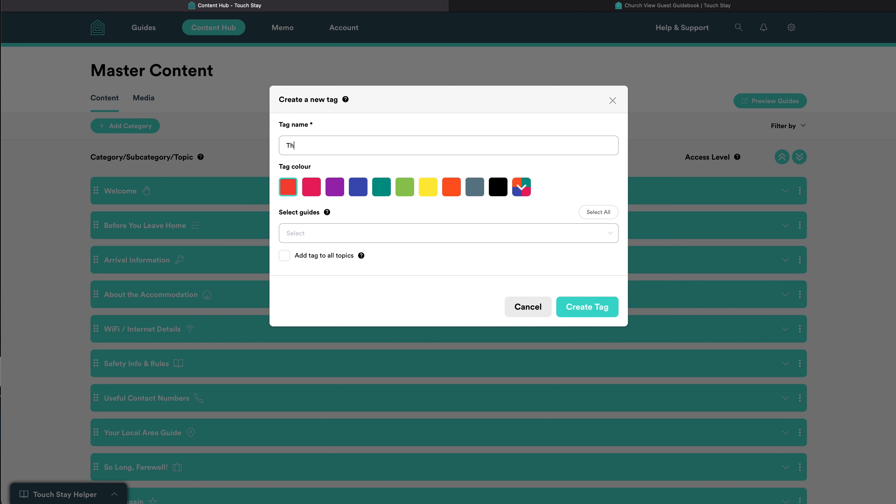
pyautogui.write('e Den')
pyautogui.click(452, 187)
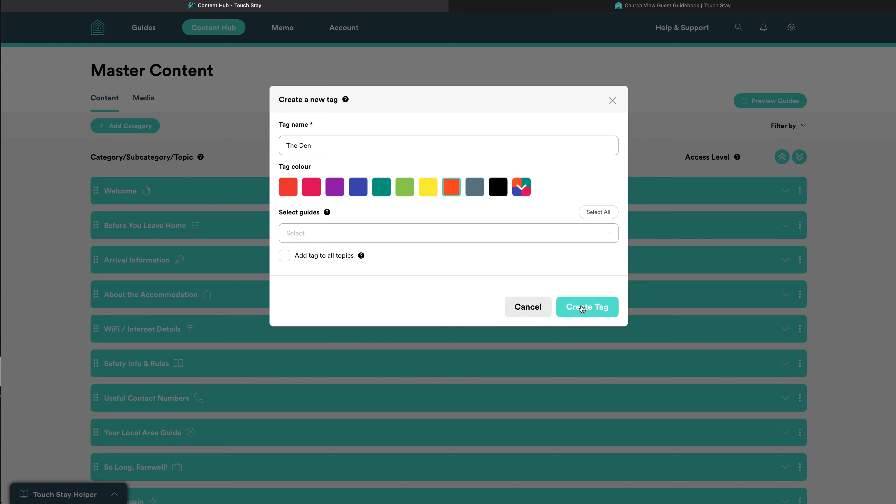
pyautogui.click(594, 308)
pyautogui.scroll(-3, 592, 311)
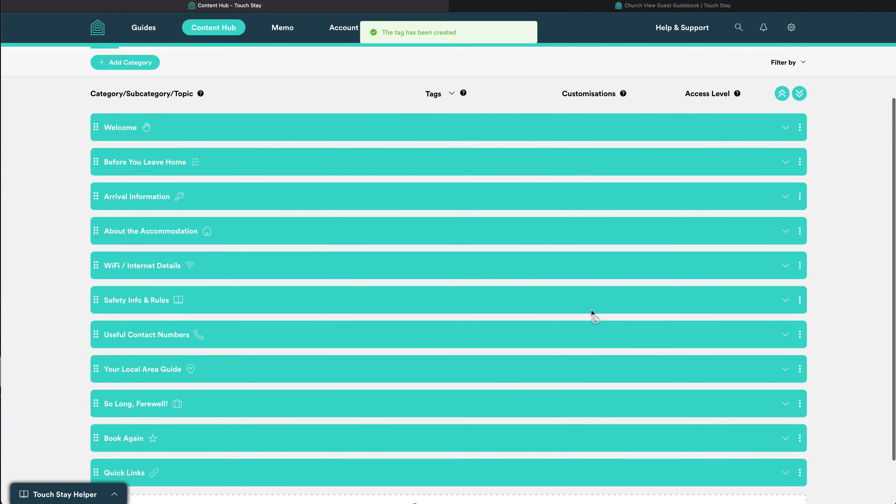
# Add a custom subcategory named Getting Around under Your Local Area Guide.
pyautogui.click(782, 343)
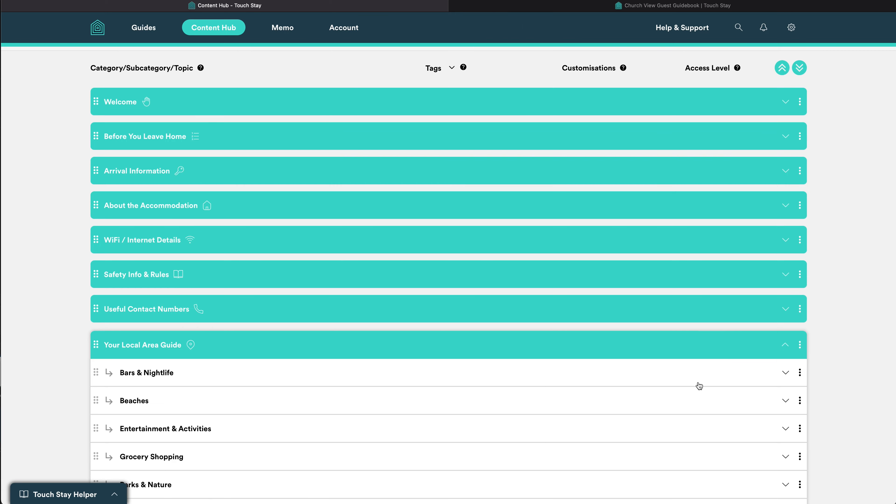
pyautogui.scroll(-4, 698, 384)
pyautogui.click(434, 428)
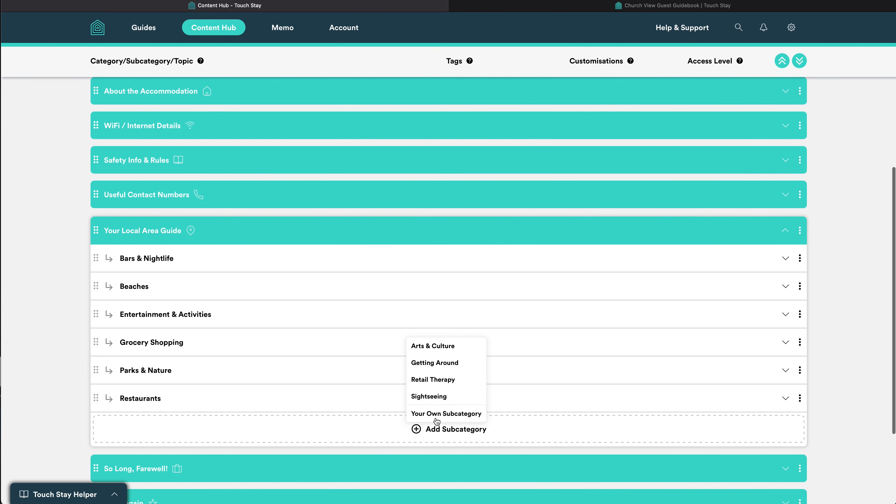
pyautogui.click(440, 414)
pyautogui.write('Getting Around')
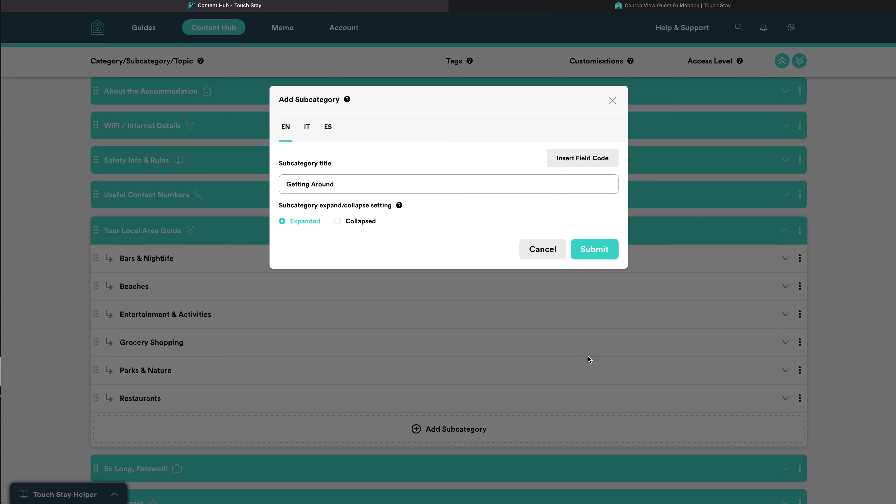
pyautogui.click(596, 250)
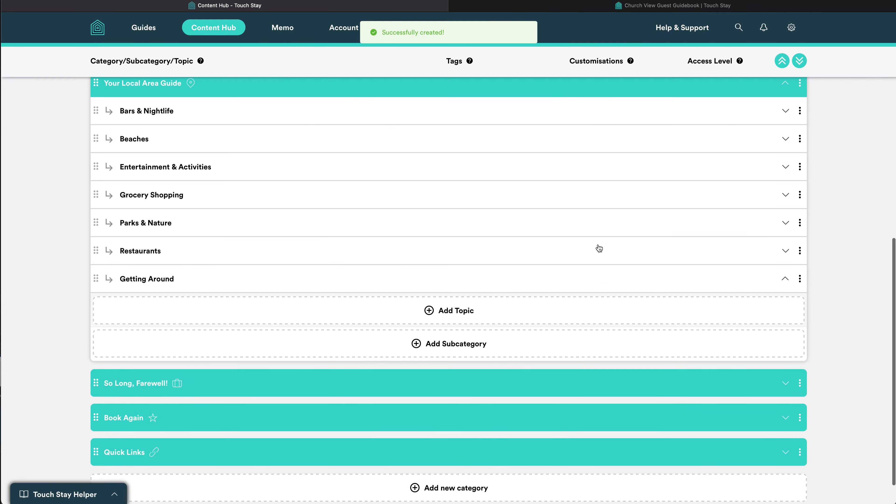
# Add a custom topic 'Take a bike' to Getting Around, tagged The Den.
pyautogui.click(455, 311)
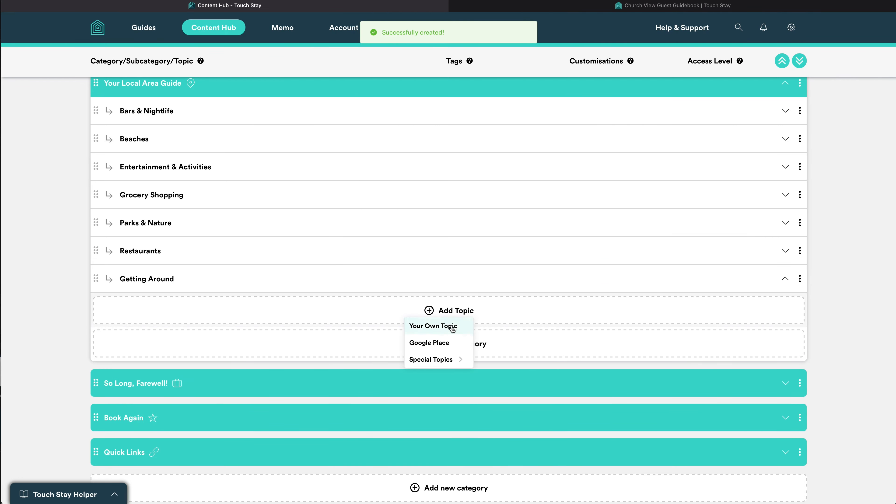
pyautogui.click(445, 328)
pyautogui.write('Take a bike')
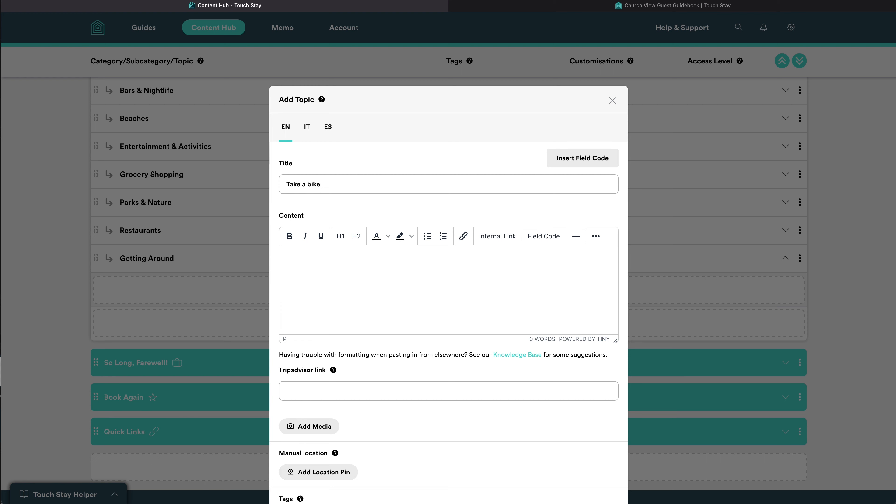
pyautogui.scroll(-3, 390, 258)
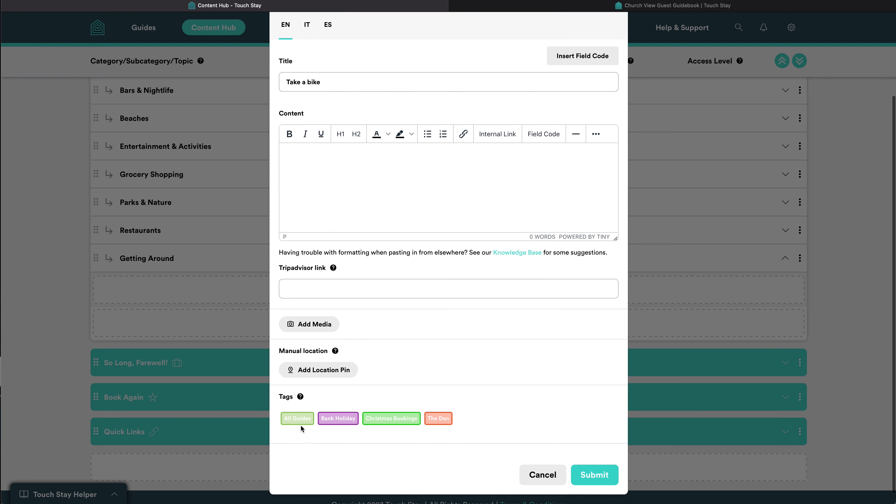
pyautogui.click(441, 420)
pyautogui.click(601, 478)
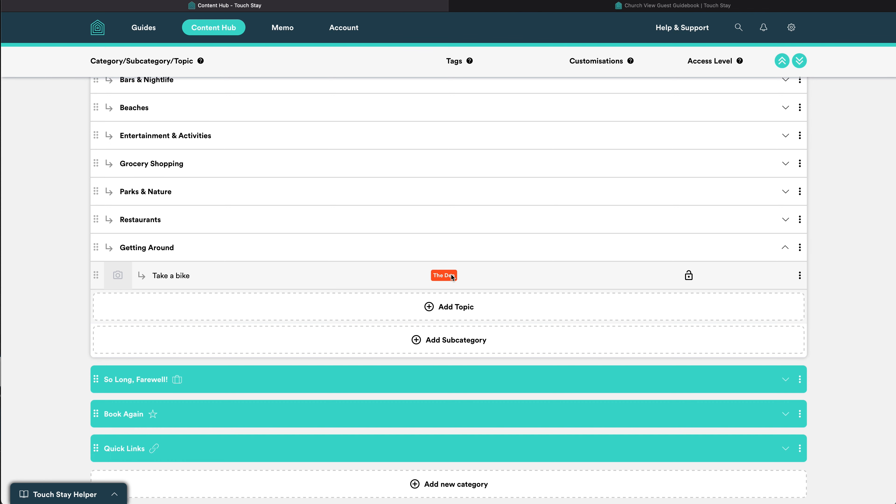
pyautogui.scroll(10, 444, 277)
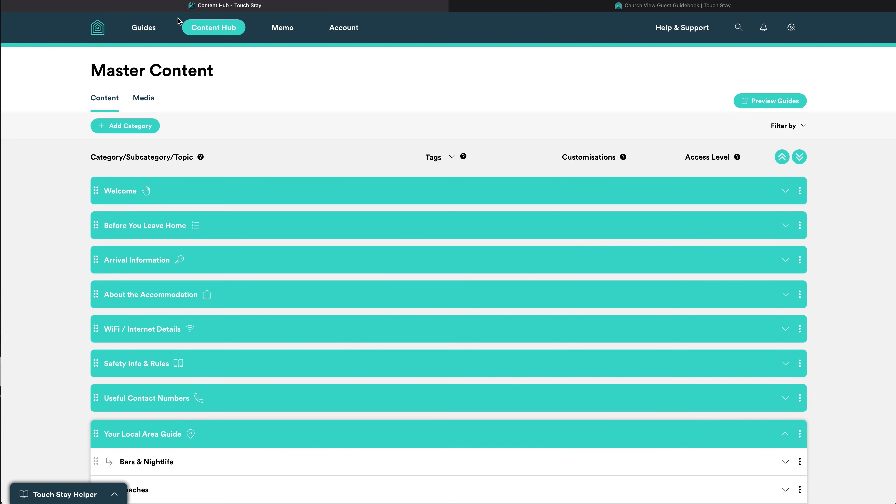
# Confirm Church View's Getting Around subcategory under Your Local Area Guide shows no topics.
pyautogui.click(150, 28)
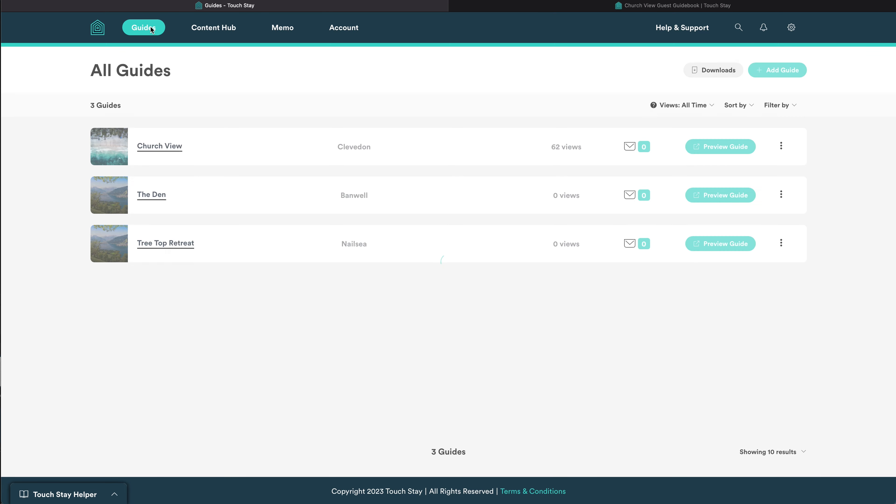
pyautogui.click(161, 145)
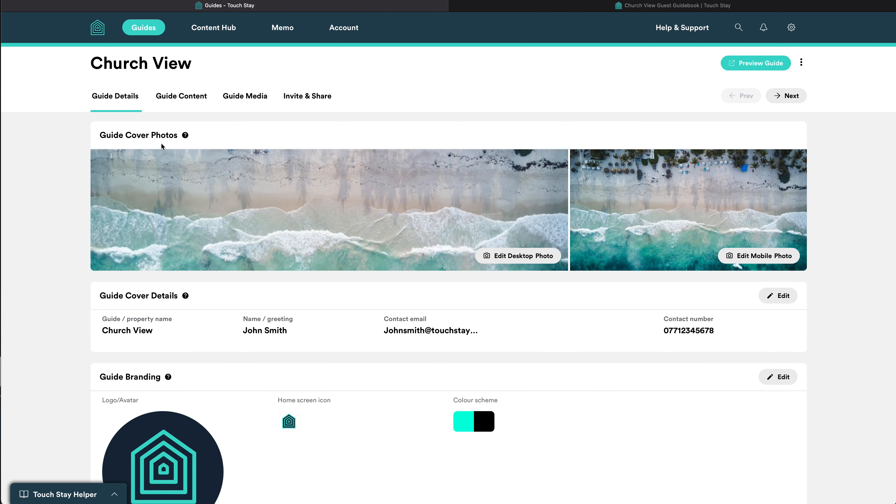
pyautogui.click(184, 97)
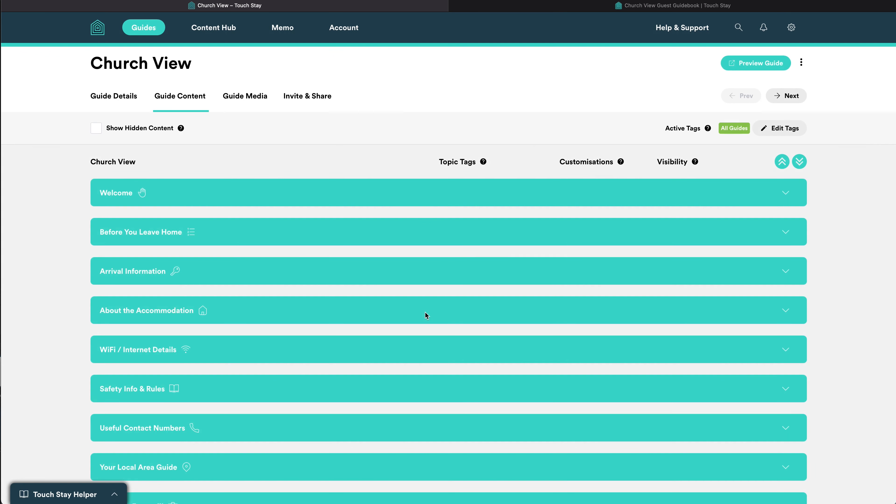
pyautogui.scroll(-4, 426, 313)
pyautogui.click(784, 336)
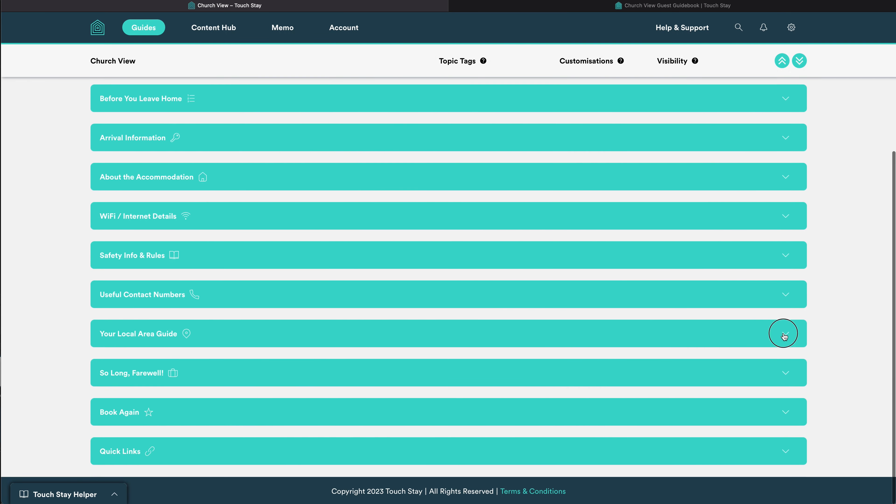
pyautogui.scroll(-3, 595, 380)
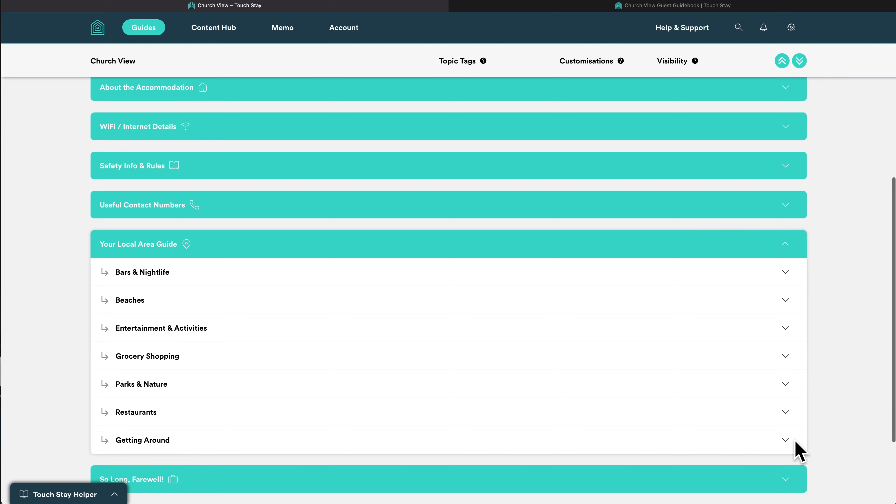
pyautogui.click(786, 442)
pyautogui.scroll(-2, 617, 423)
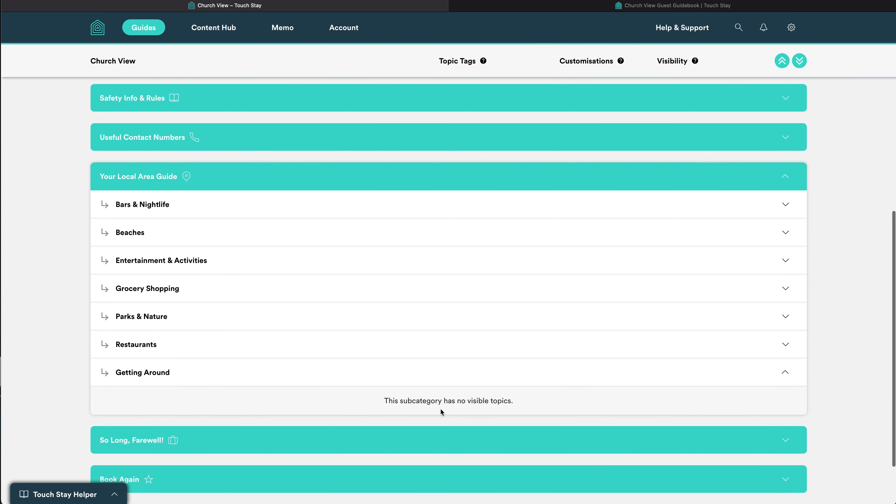
pyautogui.click(138, 29)
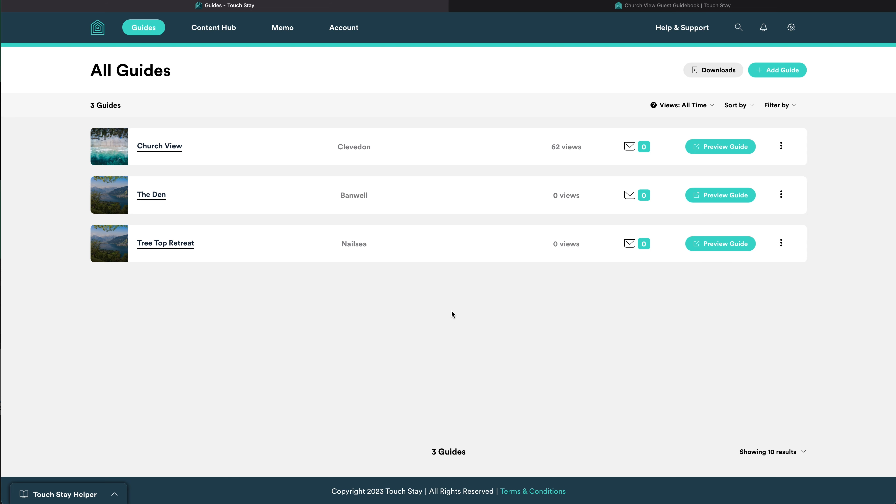
# Edit the WiFi / Internet Details topic and add custom text for The Den.
pyautogui.click(215, 28)
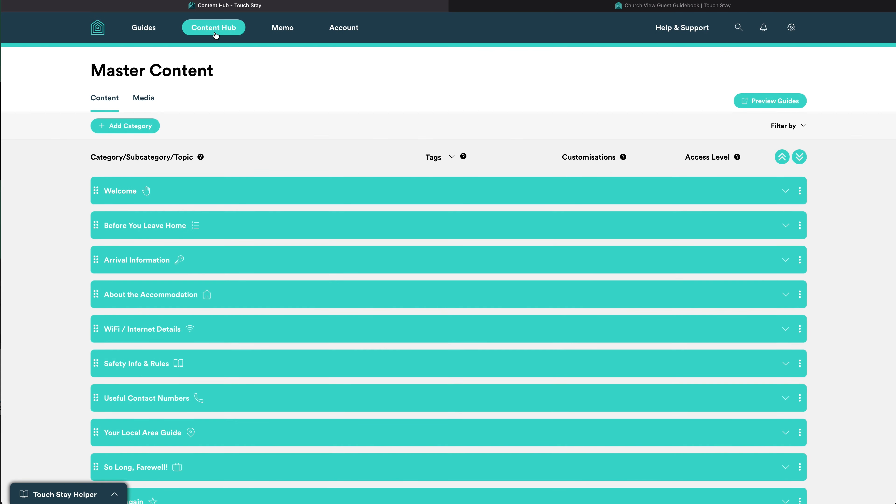
pyautogui.click(312, 331)
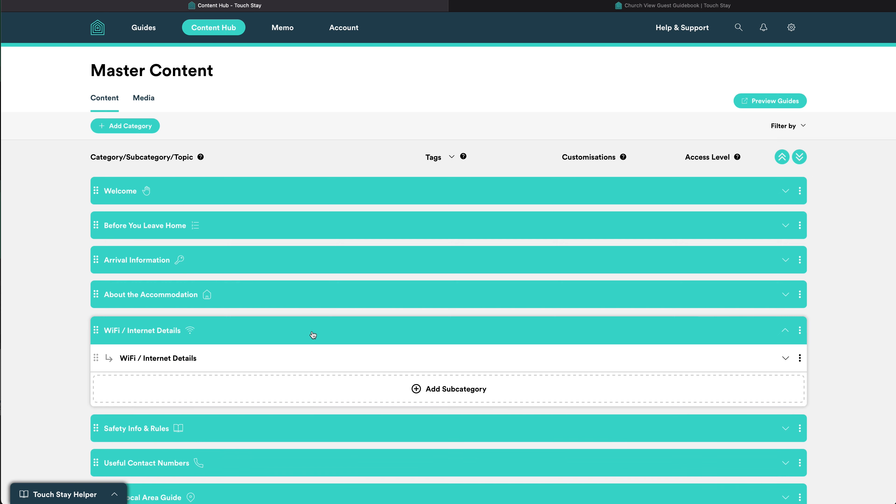
pyautogui.click(310, 357)
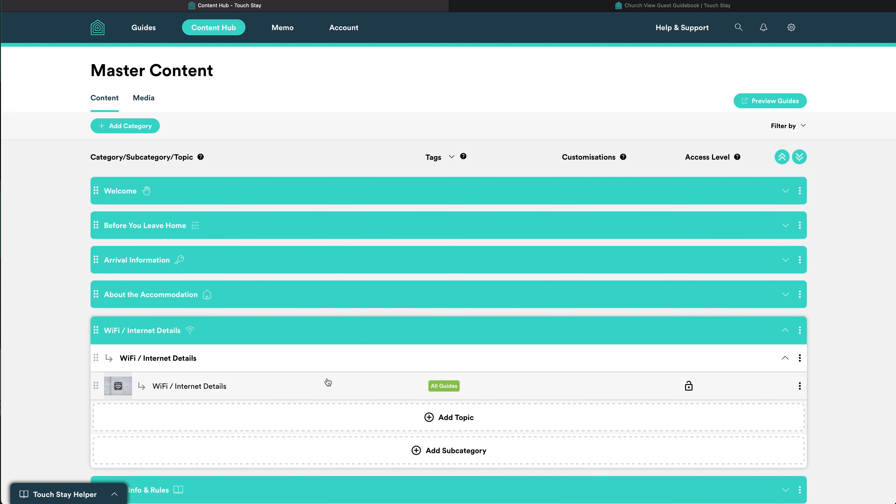
pyautogui.click(799, 386)
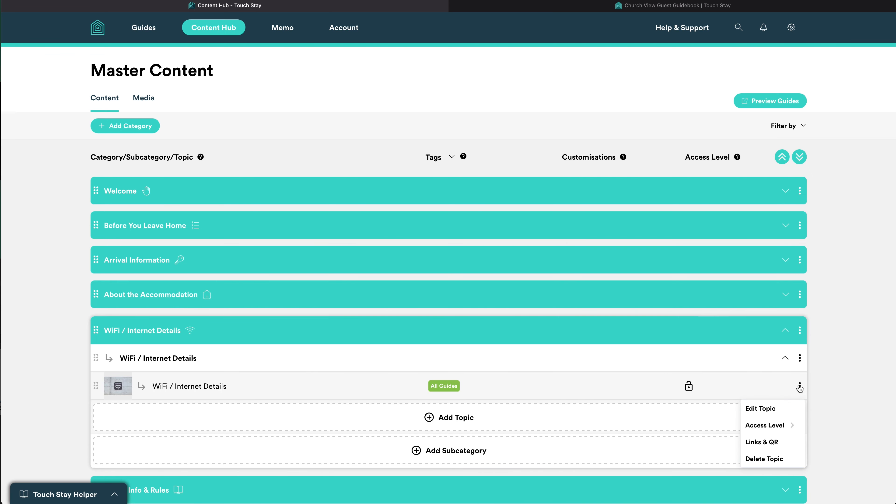
pyautogui.click(760, 408)
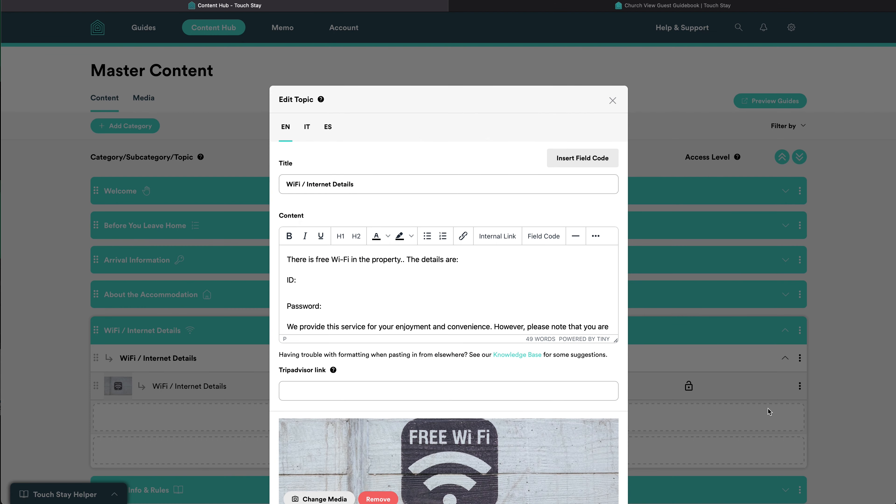
pyautogui.scroll(-6, 483, 405)
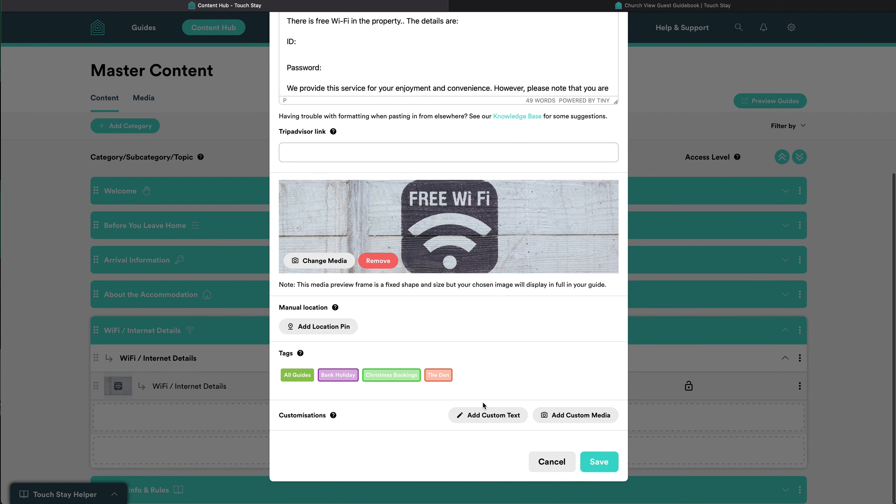
pyautogui.click(496, 419)
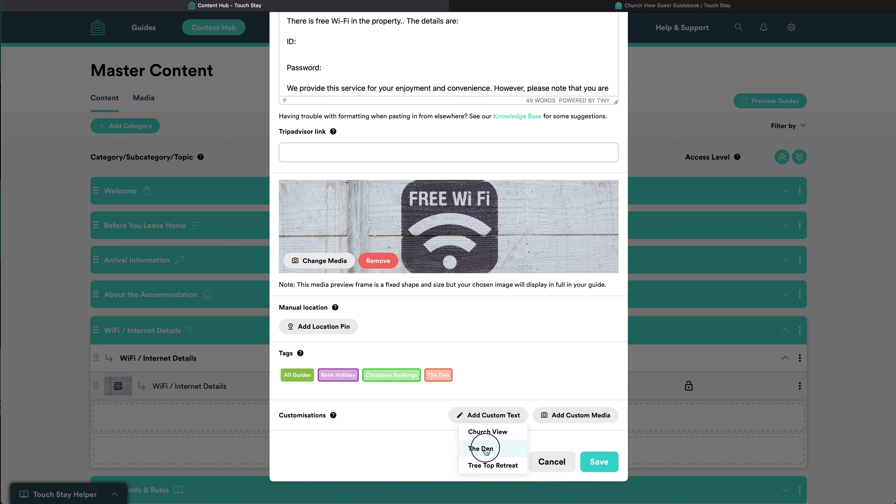
pyautogui.click(486, 449)
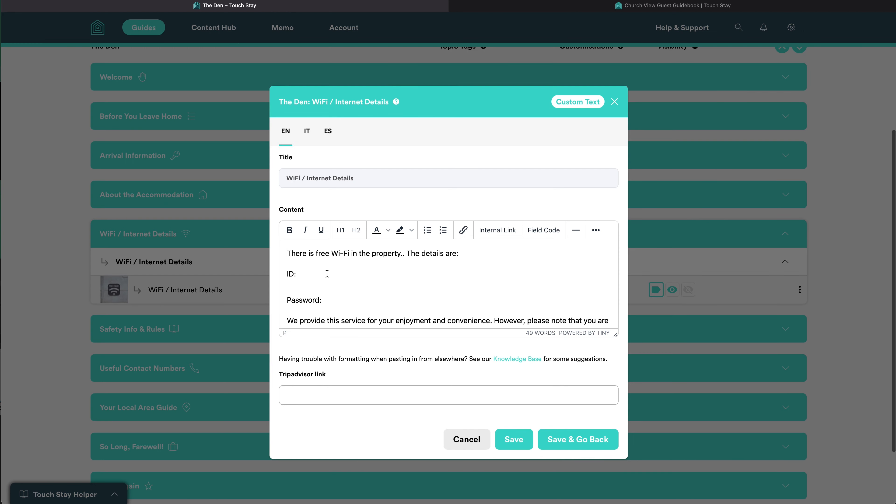
# Add TouchStayIsGreat after the WiFi 'ID:' label and save The Den's customisation.
pyautogui.click(328, 274)
pyautogui.write('TouchStayIsGreat')
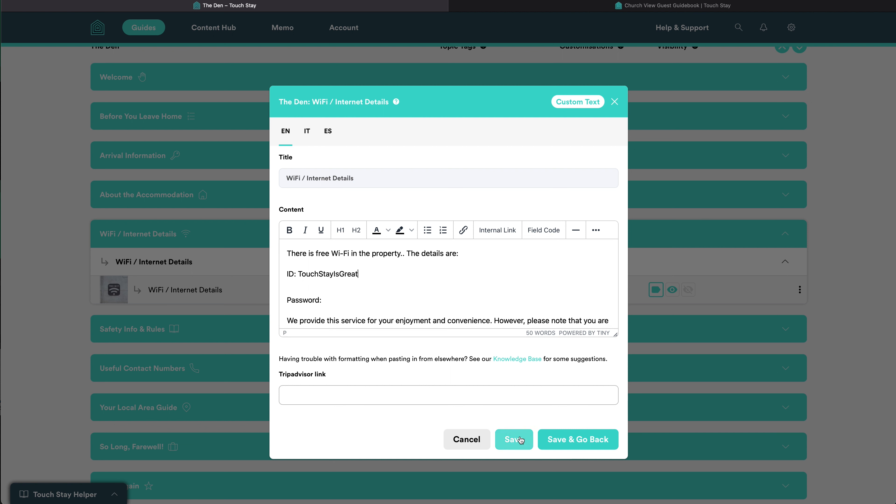
pyautogui.click(581, 444)
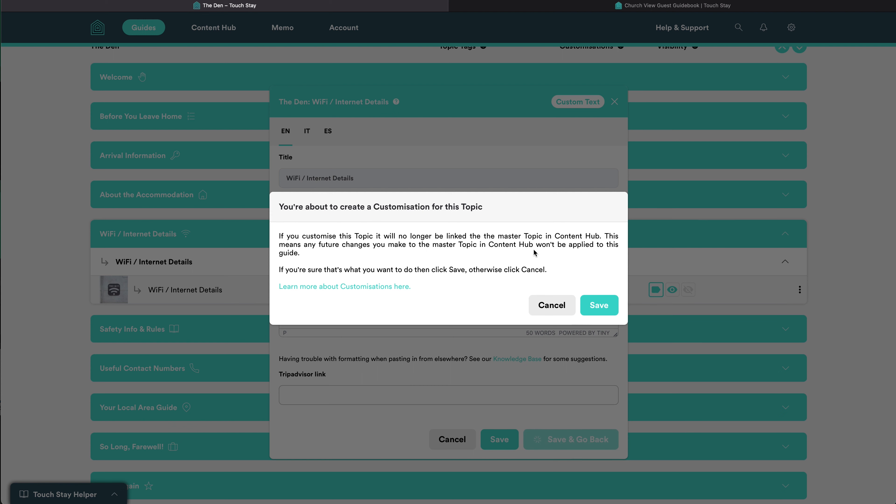
pyautogui.click(599, 305)
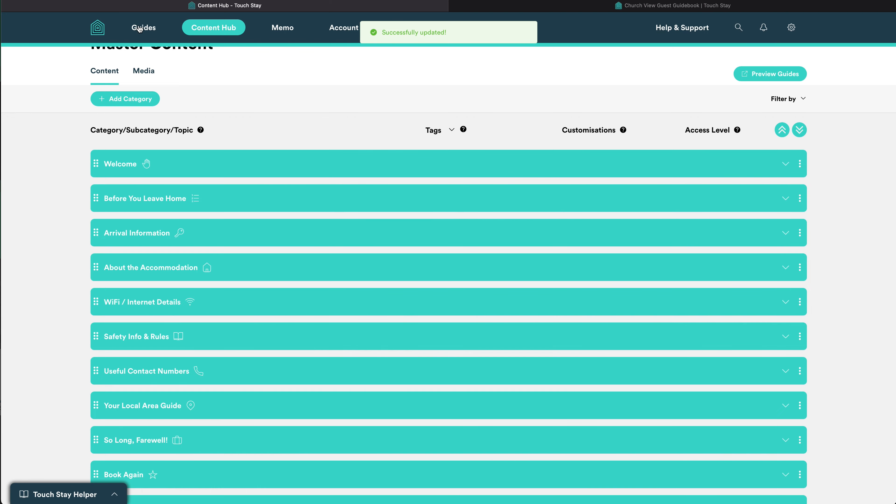
pyautogui.click(140, 28)
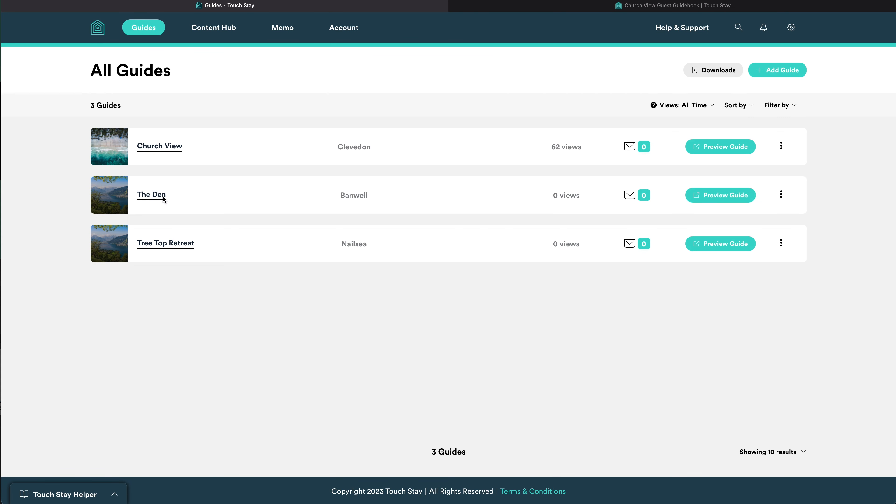
# Open The Den's guide content and expand the WiFi / Internet Details section.
pyautogui.click(162, 196)
pyautogui.click(187, 97)
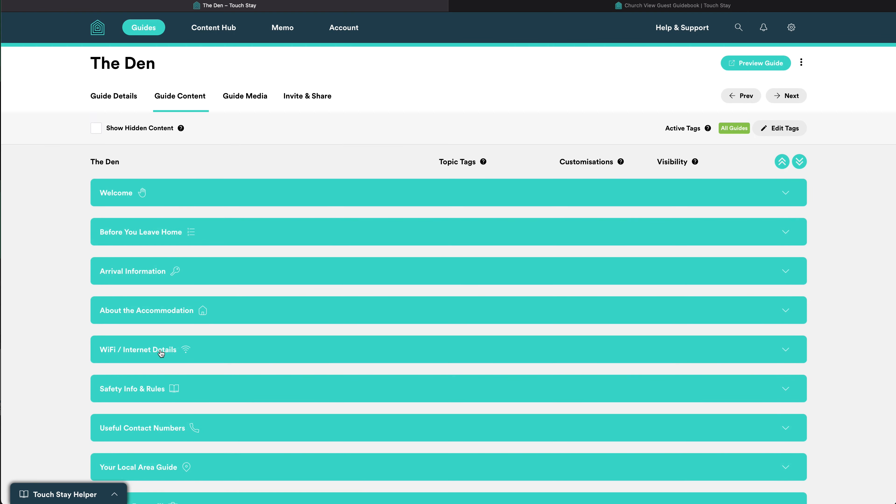
pyautogui.click(158, 351)
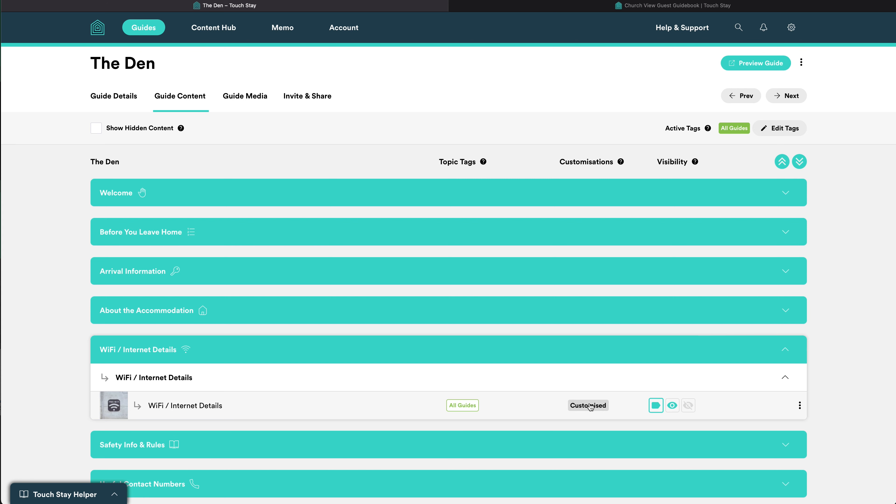
# Save custom text for The Den's WiFi topic and return to All Guides.
pyautogui.click(800, 405)
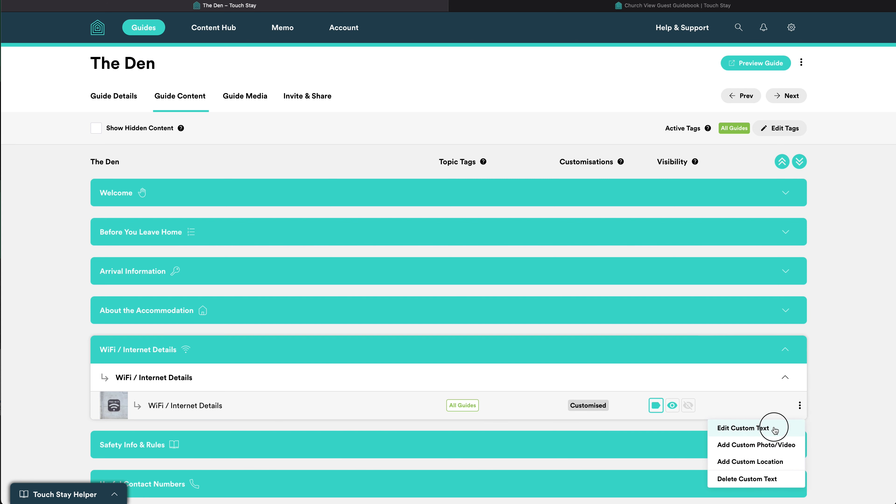
pyautogui.click(743, 429)
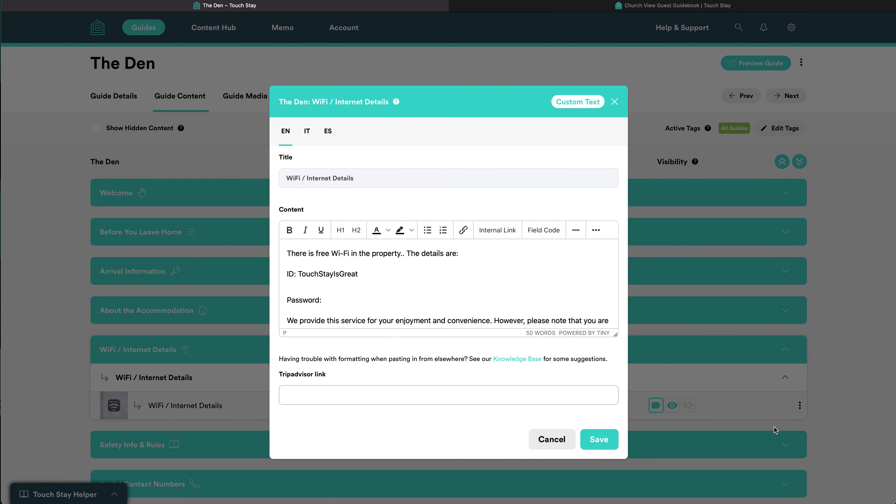
pyautogui.click(614, 441)
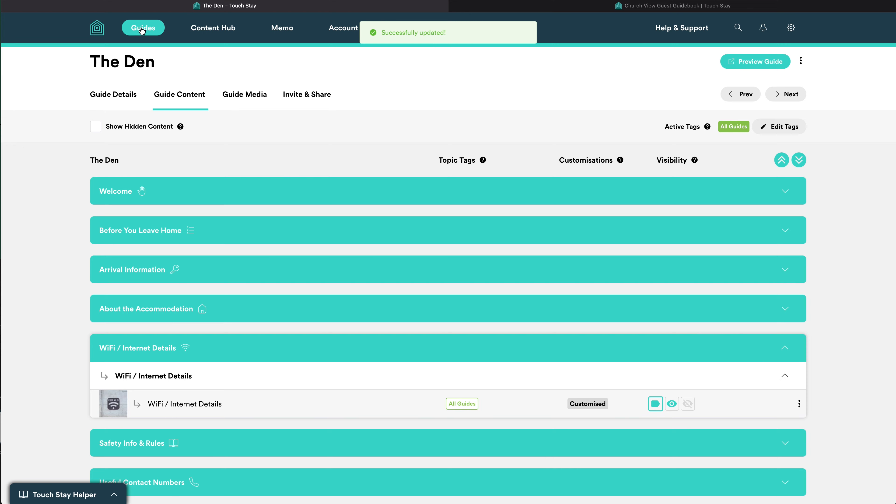
pyautogui.click(143, 30)
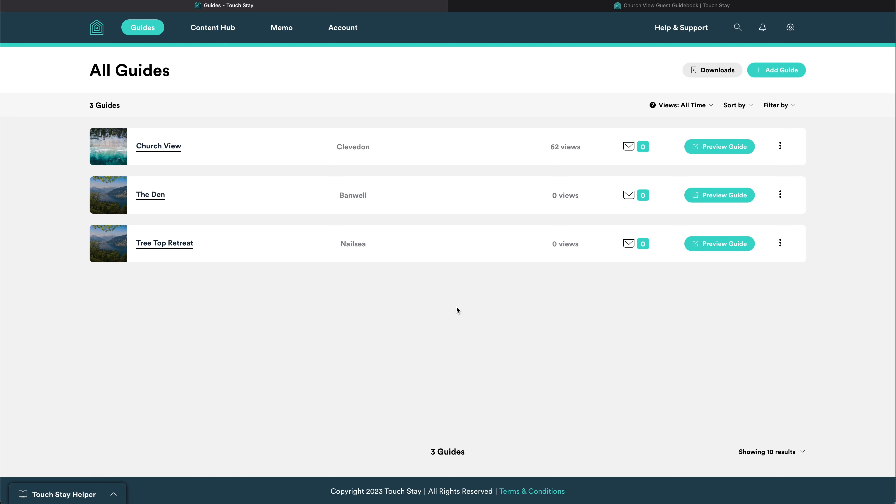
pyautogui.click(215, 31)
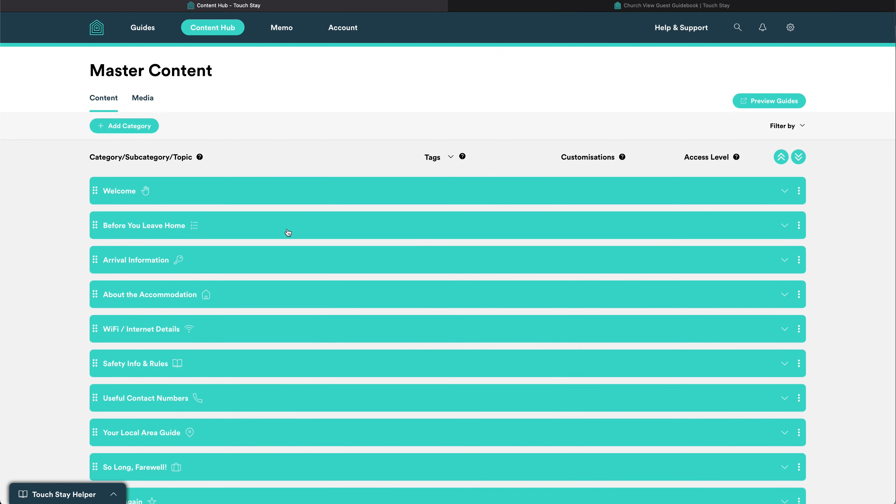
pyautogui.click(326, 297)
pyautogui.click(346, 405)
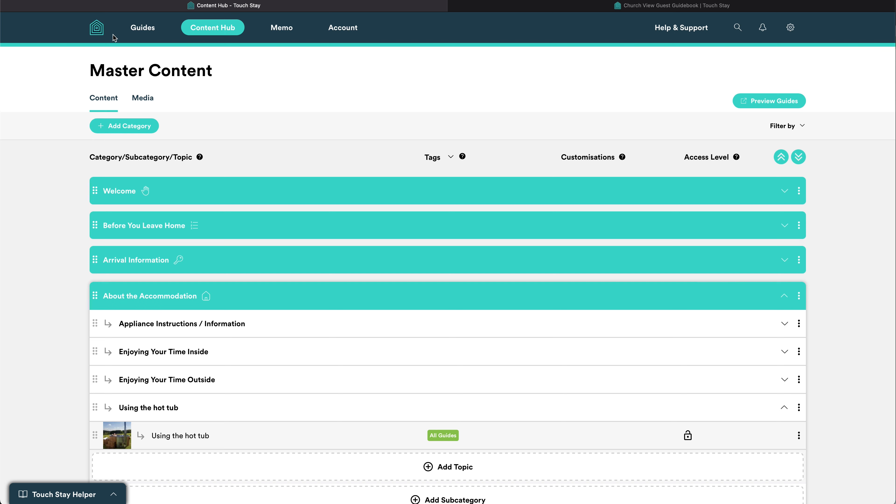
pyautogui.click(140, 28)
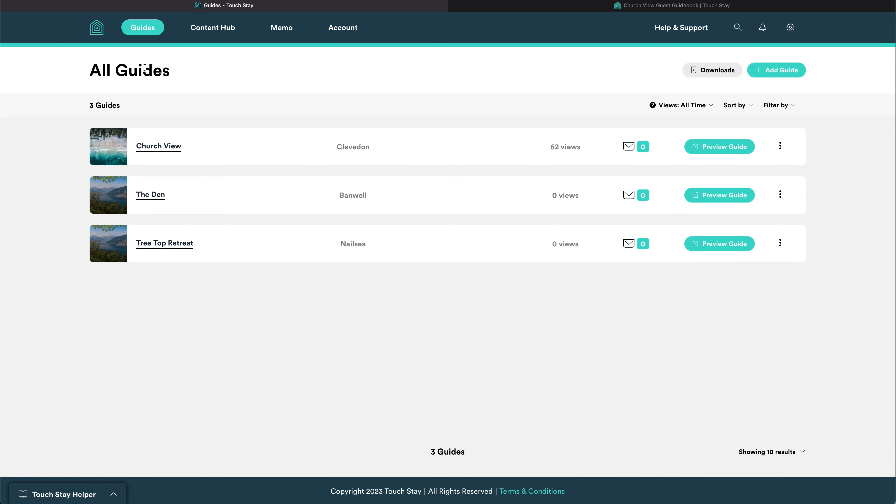
# Open The Den's guide content and expand About the Accommodation > Using the hot tub.
pyautogui.click(149, 194)
pyautogui.click(181, 96)
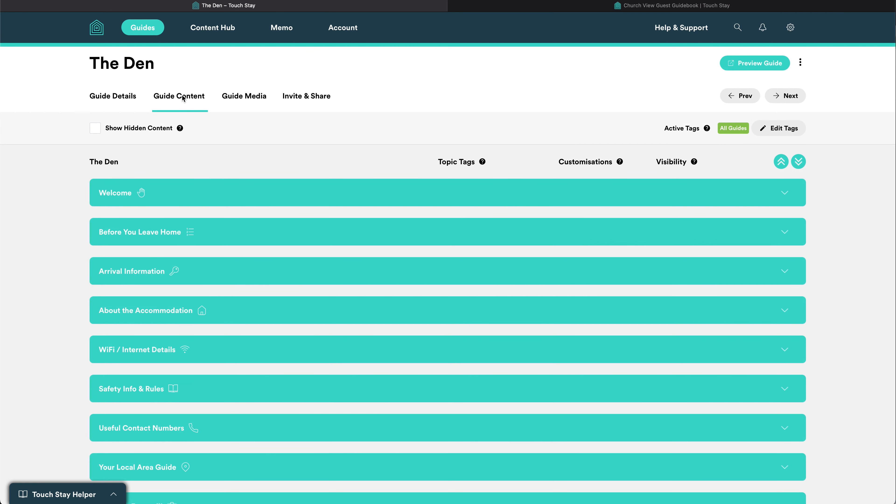
pyautogui.click(323, 306)
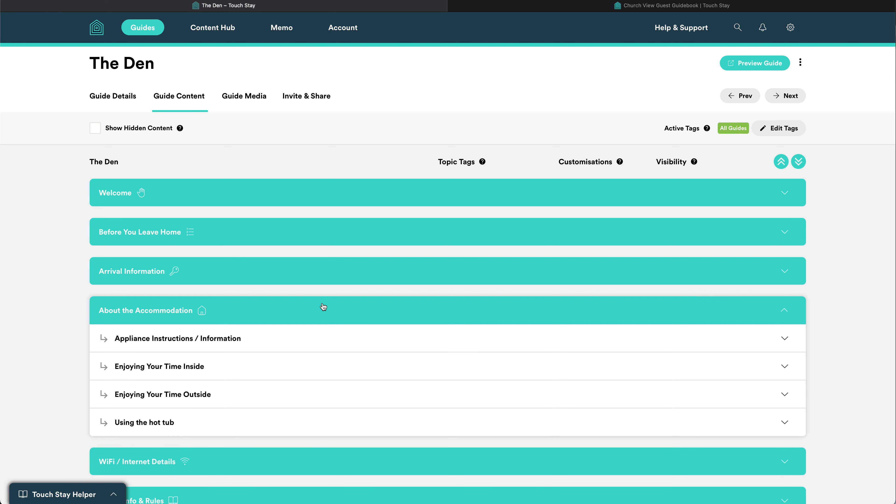
pyautogui.click(322, 417)
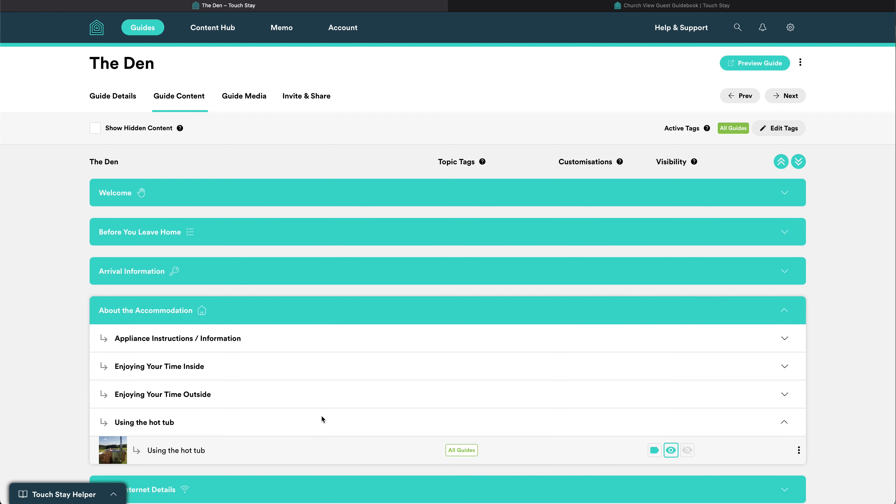
# Set the hot tub topic to Never Show, enable Show Hidden Content, then go to Content Hub.
pyautogui.click(688, 451)
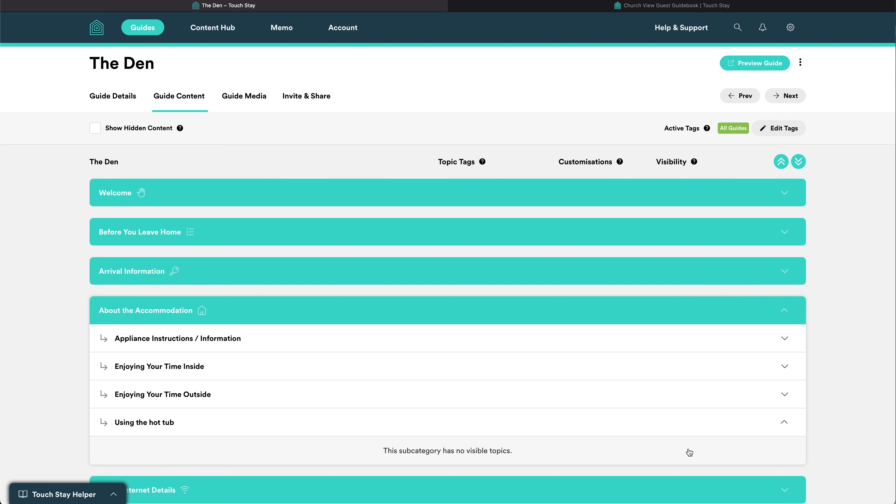
pyautogui.click(99, 132)
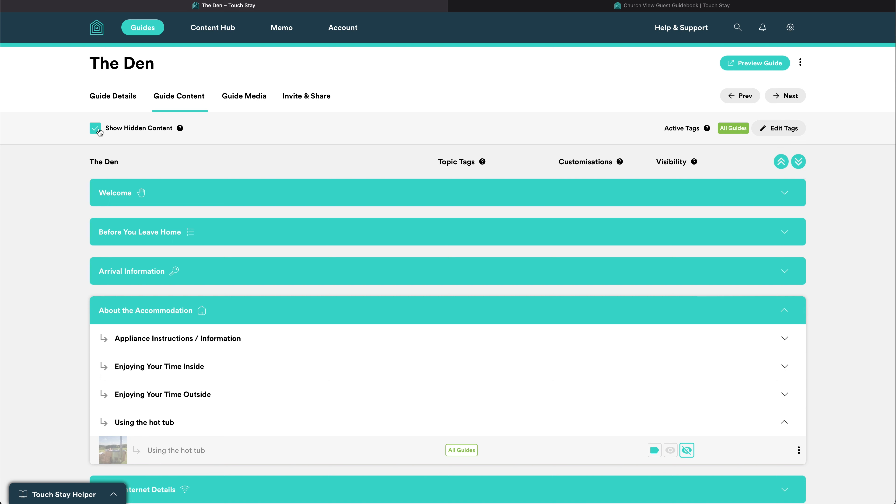
pyautogui.click(215, 28)
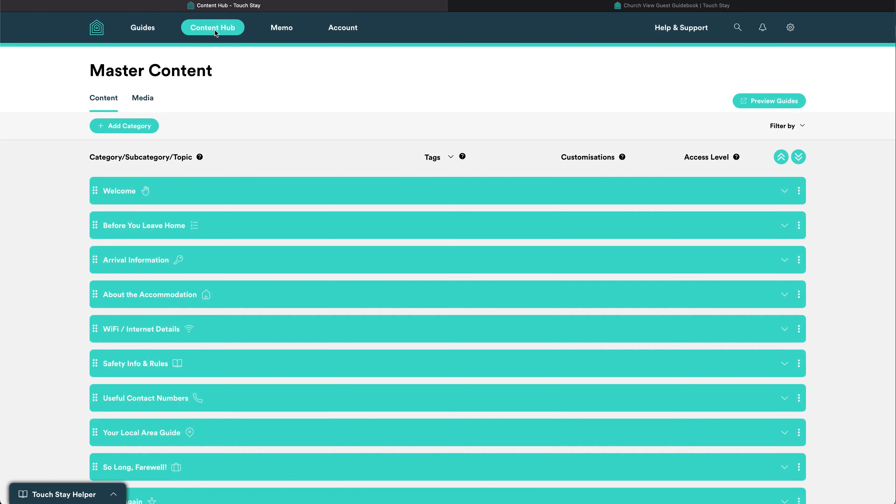
# Add a custom 'Using the pool' subcategory under About the Accommodation.
pyautogui.click(320, 296)
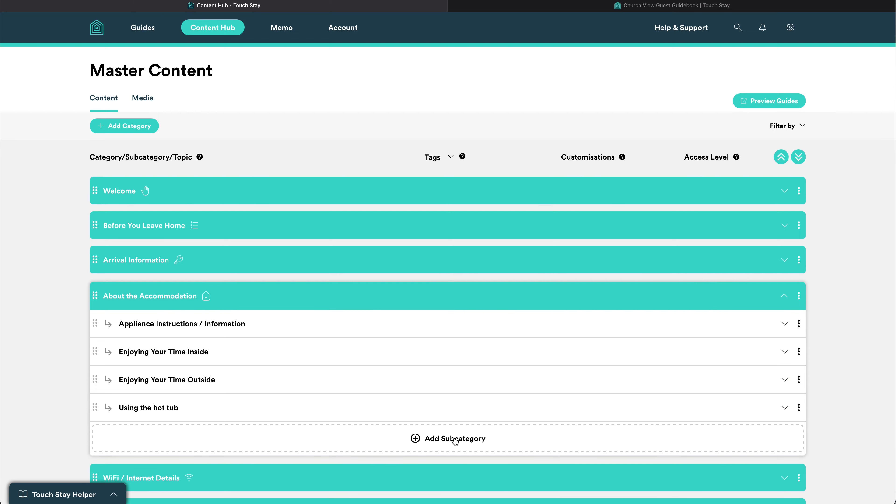
pyautogui.click(455, 441)
pyautogui.click(459, 469)
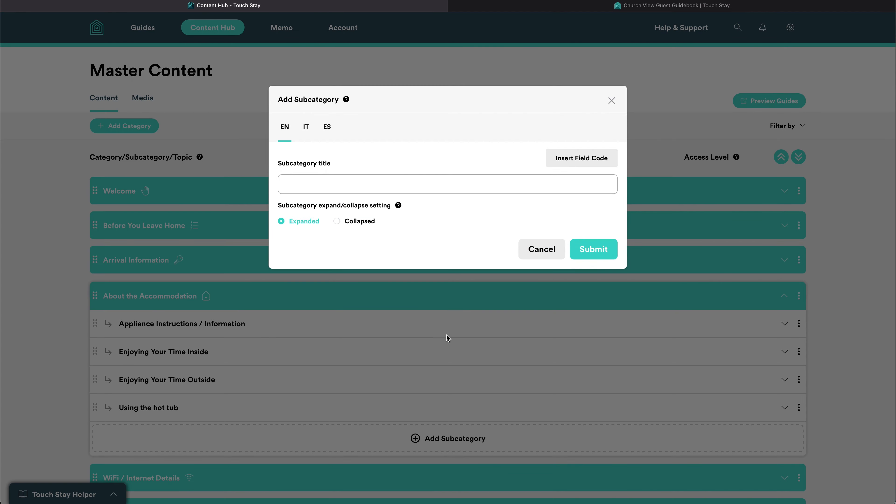
pyautogui.click(406, 185)
pyautogui.write('Using the P')
pyautogui.press('BackSpace')
pyautogui.write('pool')
pyautogui.click(593, 250)
# Add a custom 'Using the pool' topic with the pasted pool rules, then return to All Guides.
pyautogui.click(448, 306)
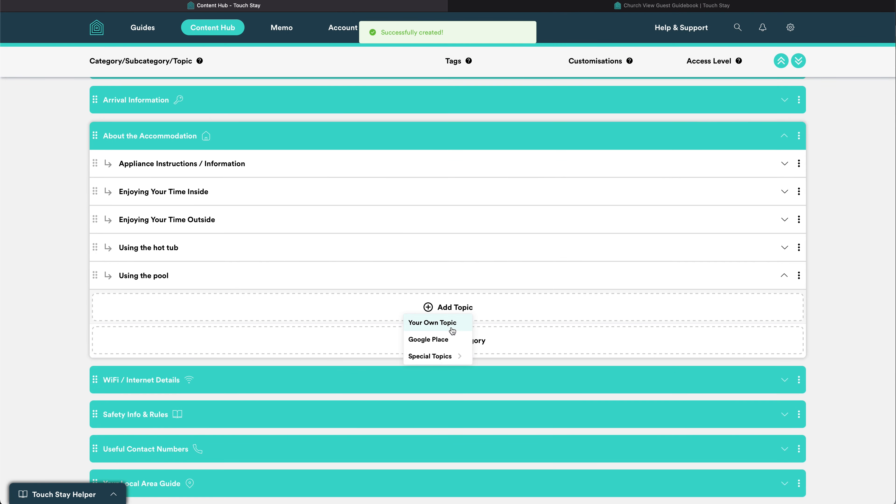
pyautogui.click(452, 331)
pyautogui.click(315, 178)
pyautogui.write('Using the pool')
pyautogui.click(297, 275)
pyautogui.hotkey('ctrl', 'v')
pyautogui.scroll(-5, 306, 353)
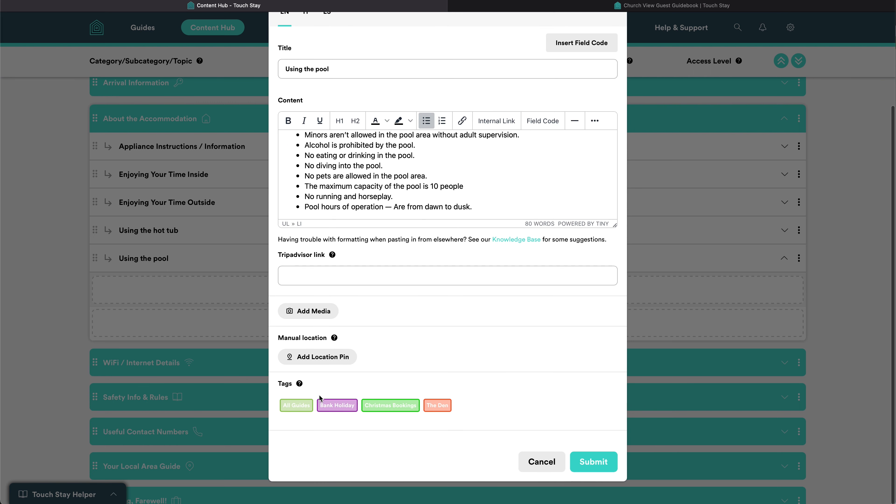
pyautogui.click(585, 462)
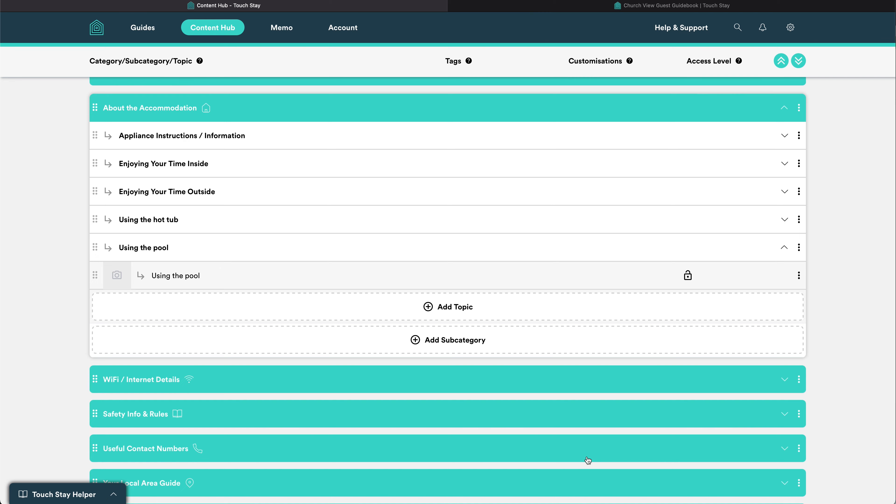
pyautogui.click(140, 30)
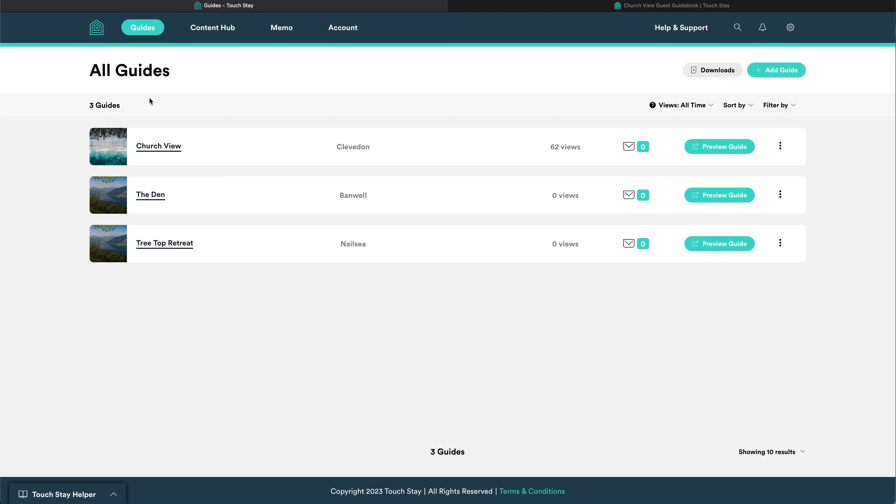
# In The Den, expand About the Accommodation > Using the pool, show hidden content, and set the topic to Always Show.
pyautogui.click(152, 195)
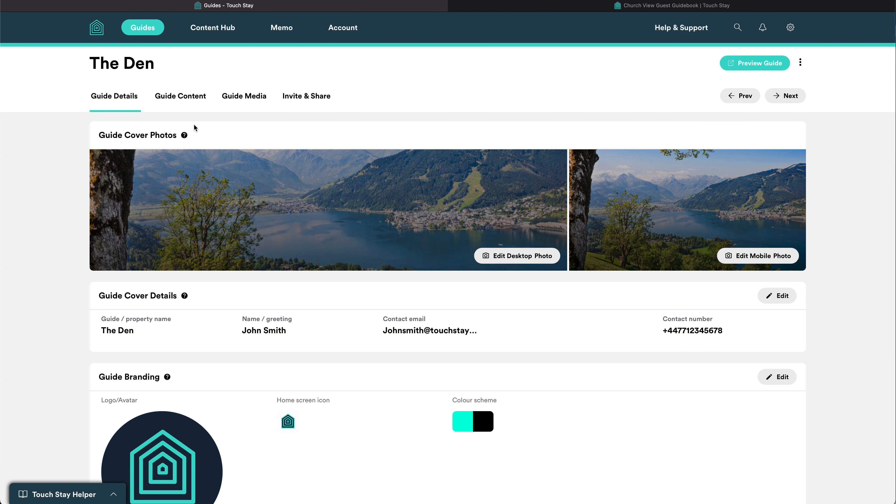
pyautogui.click(192, 97)
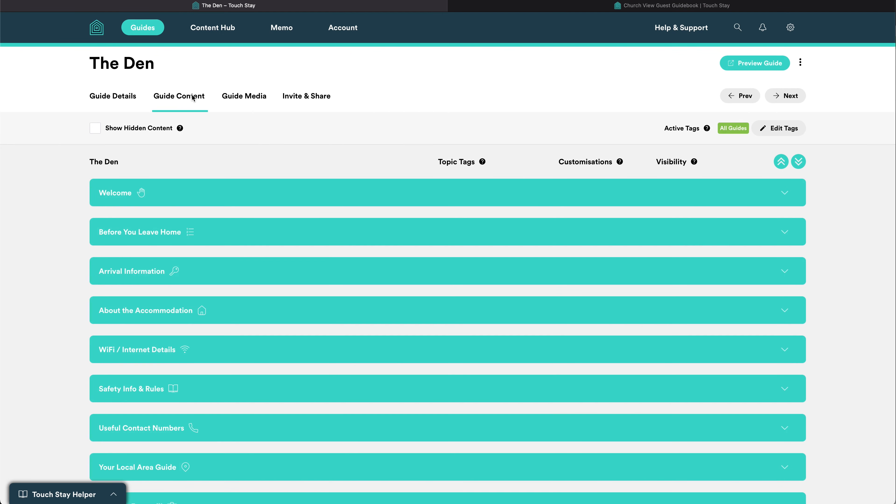
pyautogui.click(316, 312)
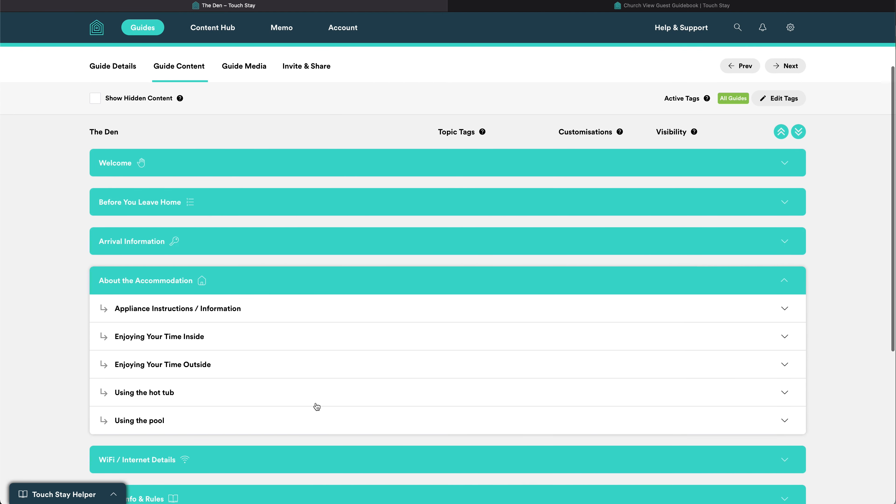
pyautogui.click(316, 420)
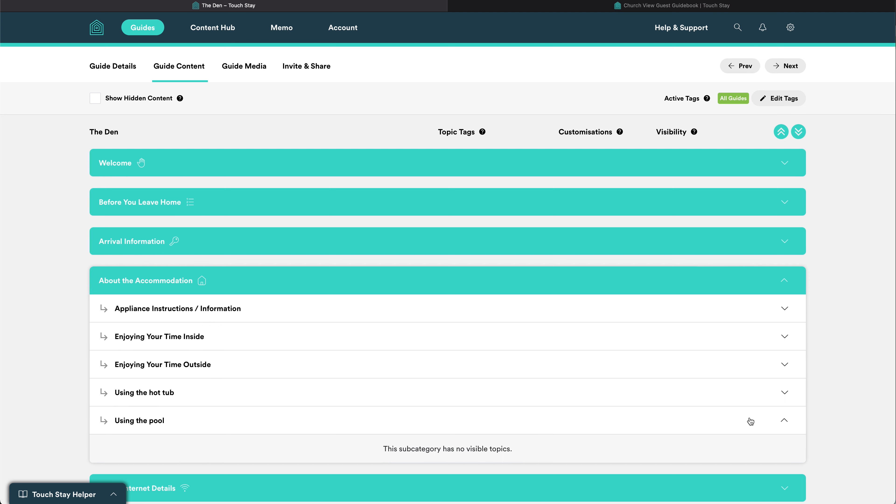
pyautogui.click(95, 98)
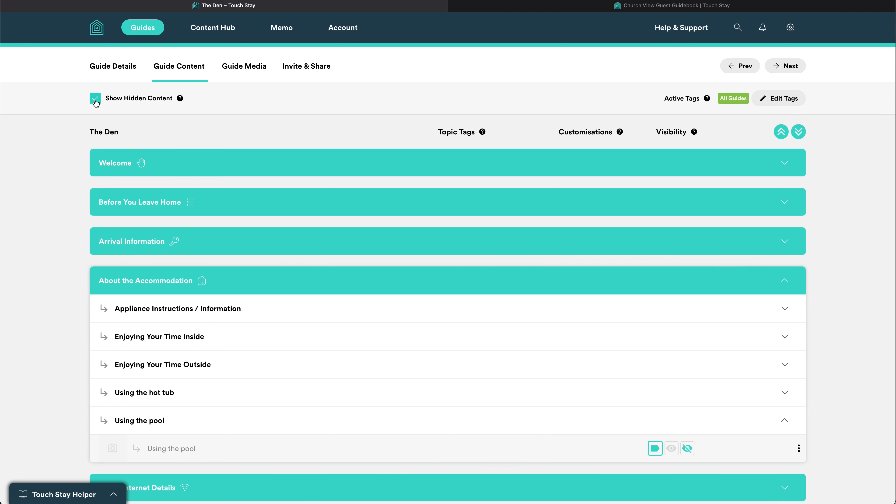
pyautogui.click(674, 452)
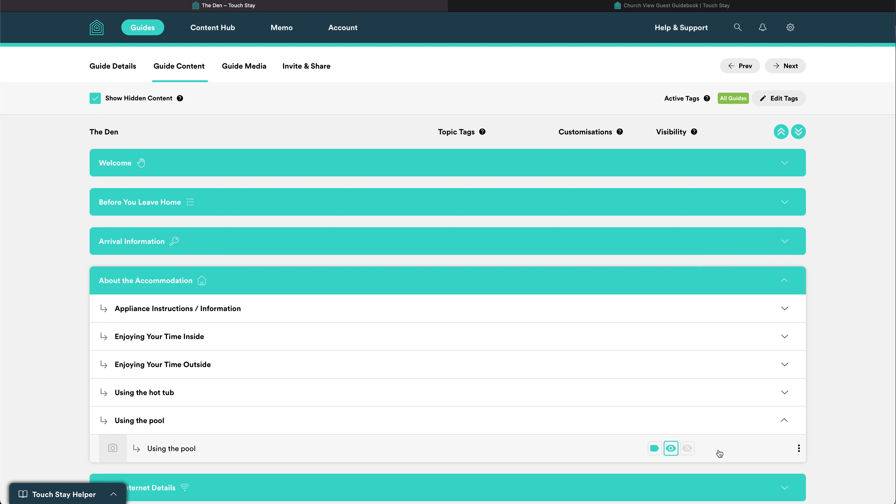